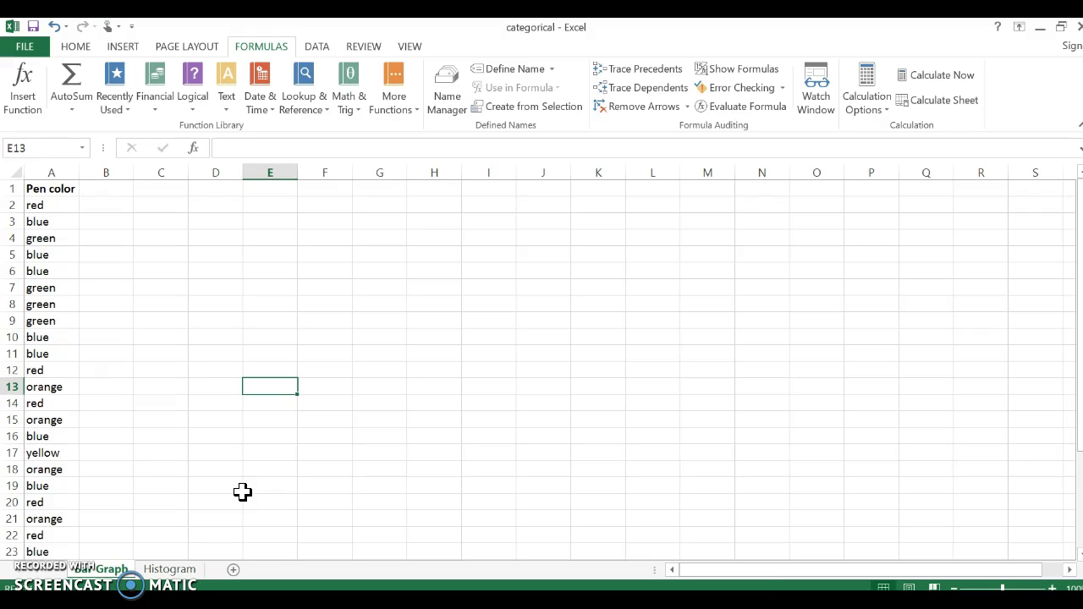
# Enter the title Freq Dist in D1 and list red, blue, green, orange, yellow in D3:D7.
pyautogui.click(215, 186)
pyautogui.write('Freq Dist')
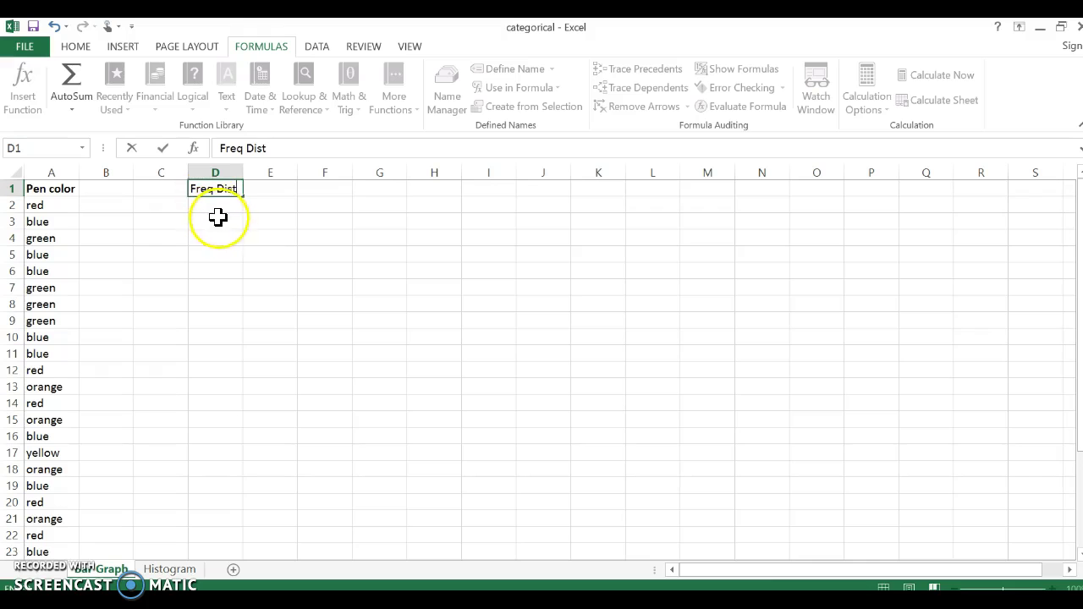
pyautogui.click(216, 218)
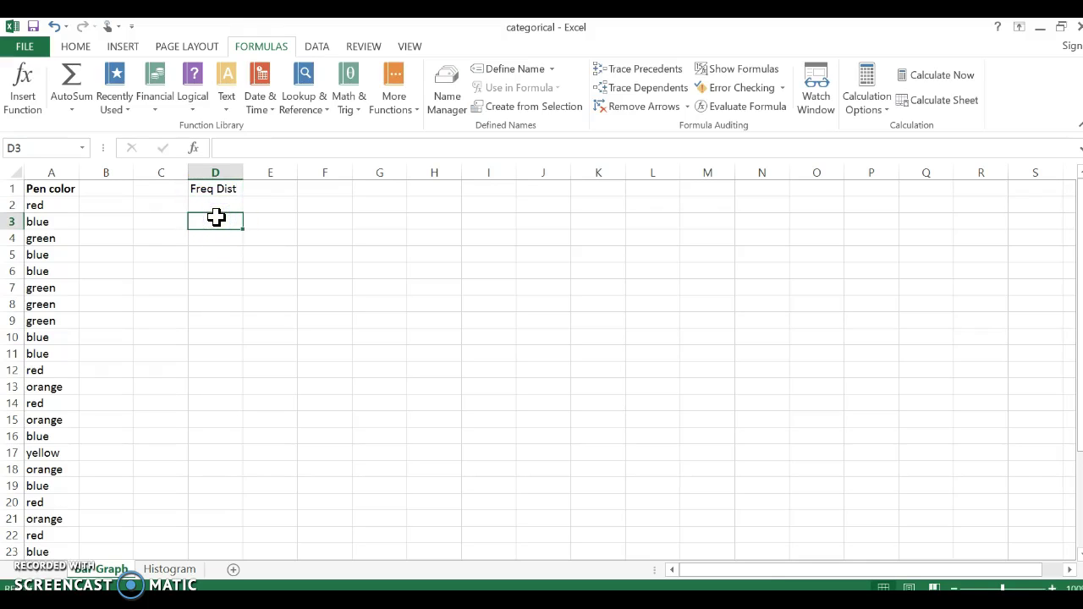
pyautogui.write('red')
pyautogui.press('Return')
pyautogui.write('blue')
pyautogui.press('Return')
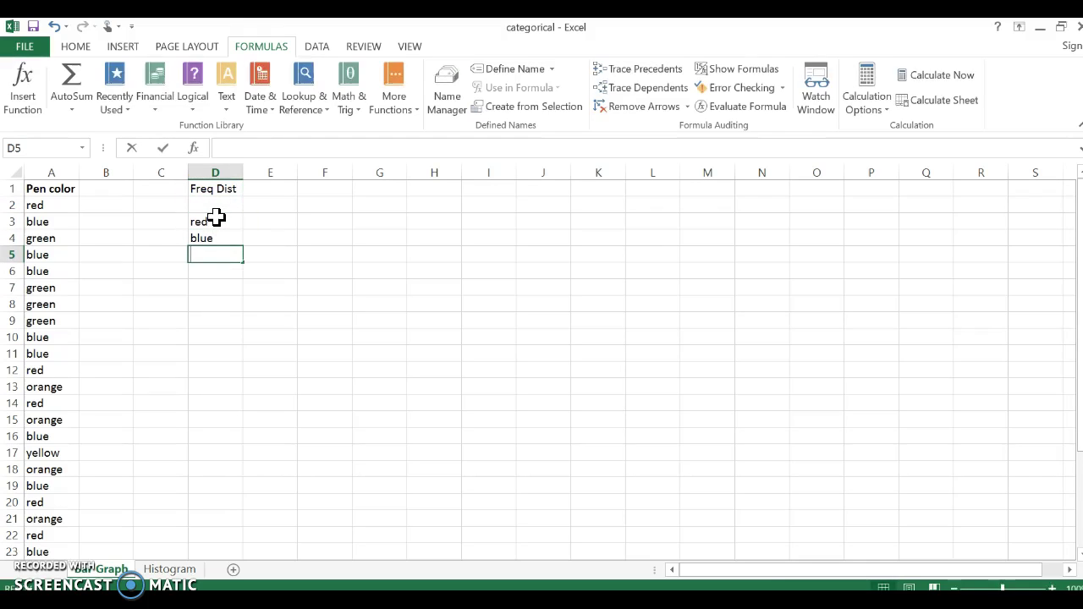
pyautogui.write('green')
pyautogui.press('Return')
pyautogui.write('orang')
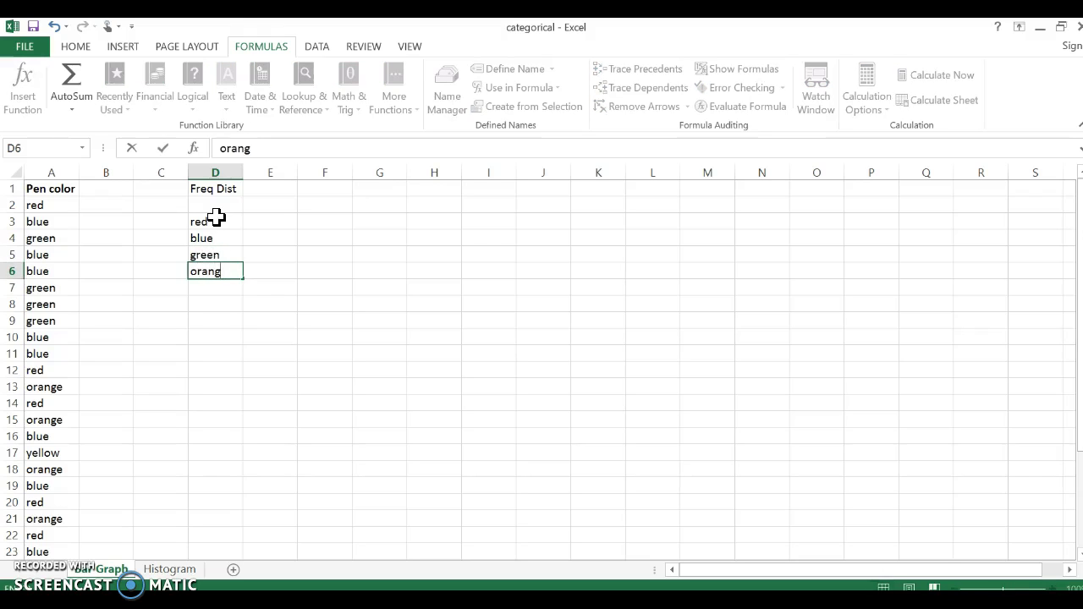
pyautogui.write('e')
pyautogui.press('Return')
pyautogui.write('yel')
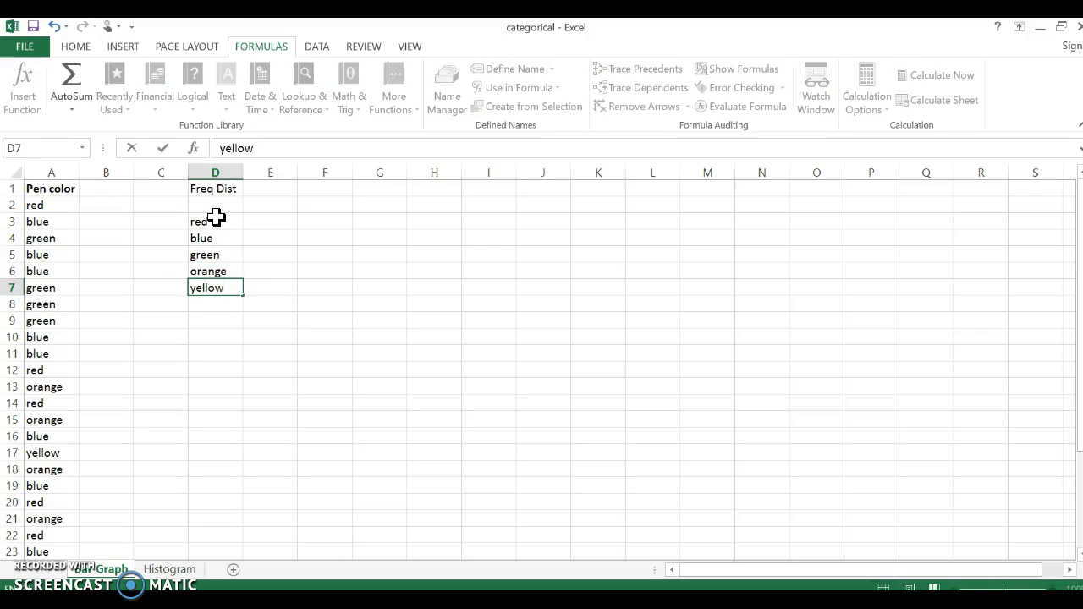
pyautogui.write('low')
# Add bold Colors and Freq headers in D2:E2.
pyautogui.click(221, 208)
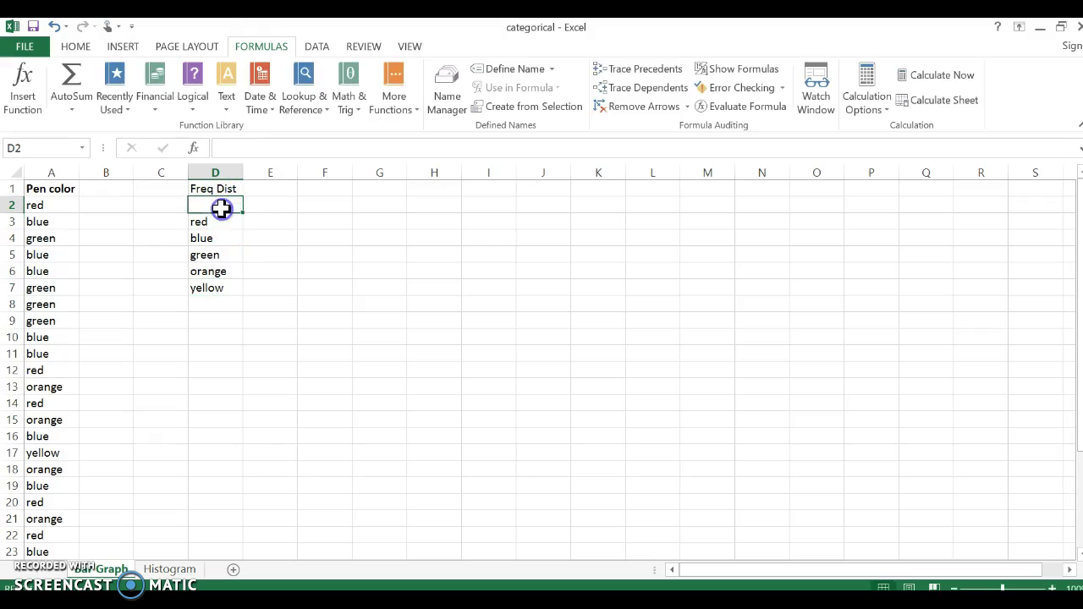
pyautogui.write('Colors')
pyautogui.press('Tab')
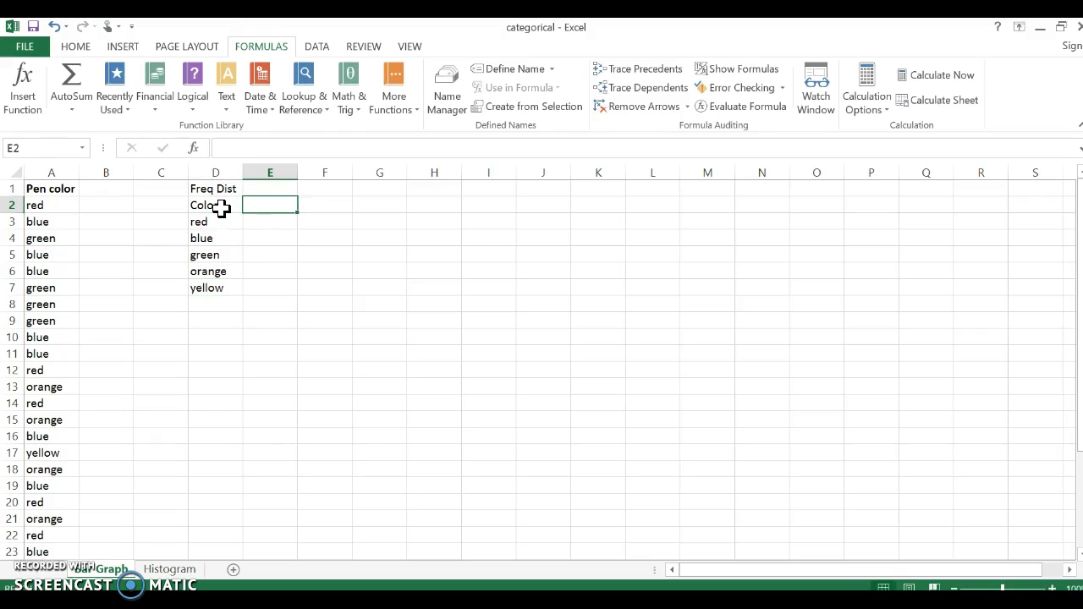
pyautogui.write('Freq')
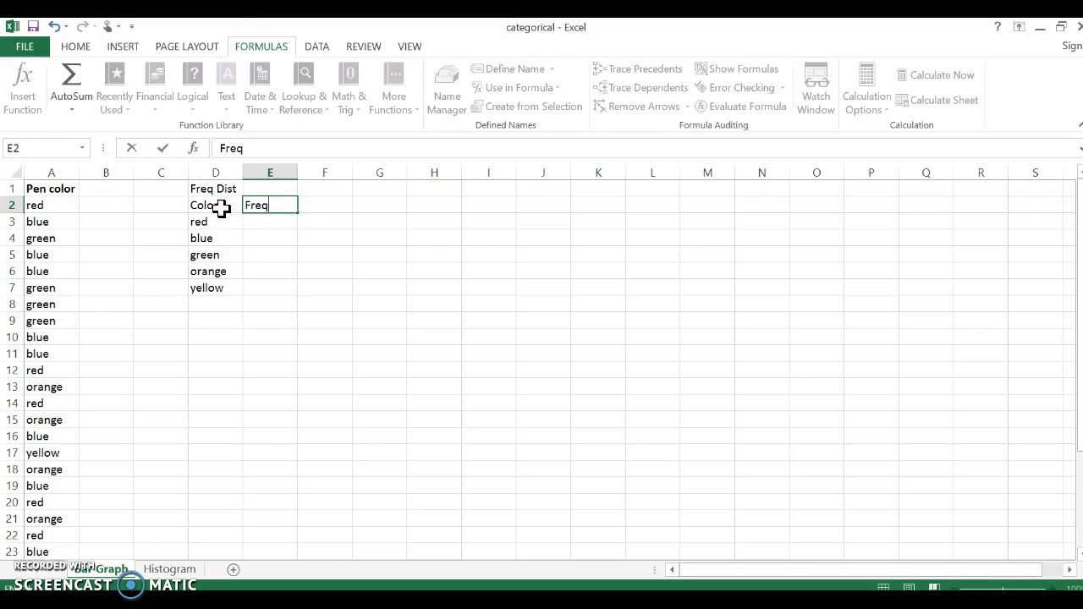
pyautogui.moveTo(203, 205); pyautogui.dragTo(255, 209)
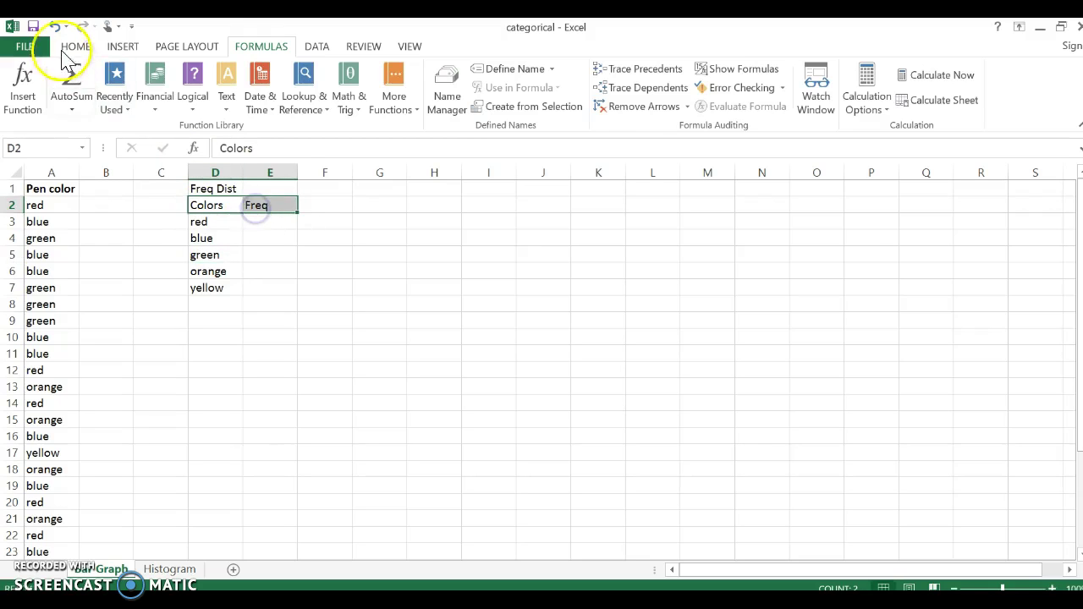
pyautogui.click(68, 47)
pyautogui.click(135, 99)
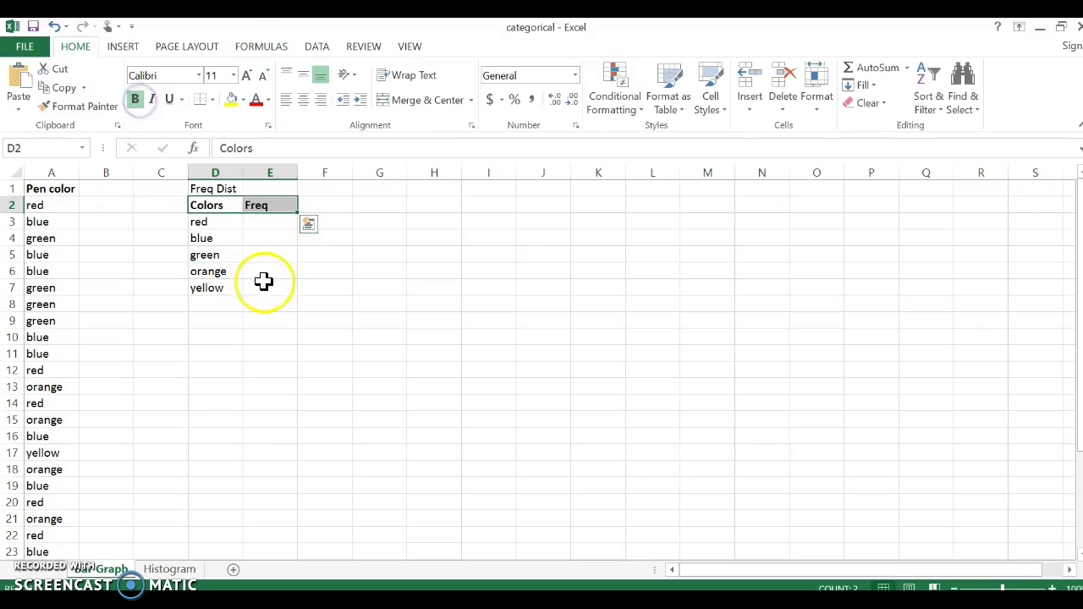
pyautogui.click(269, 221)
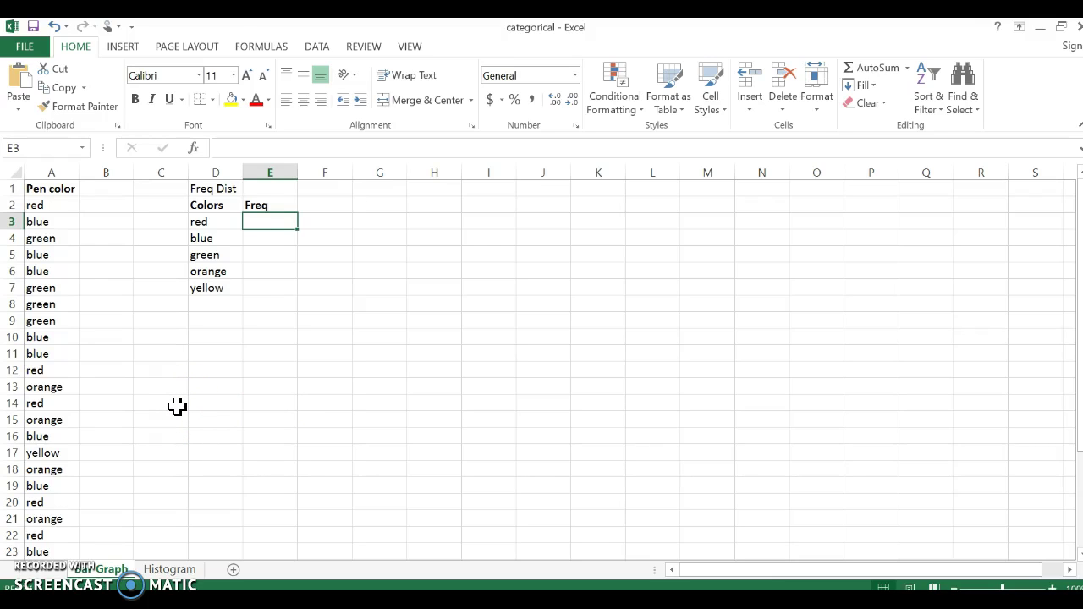
pyautogui.click(40, 208)
pyautogui.scroll(-5, 34, 218)
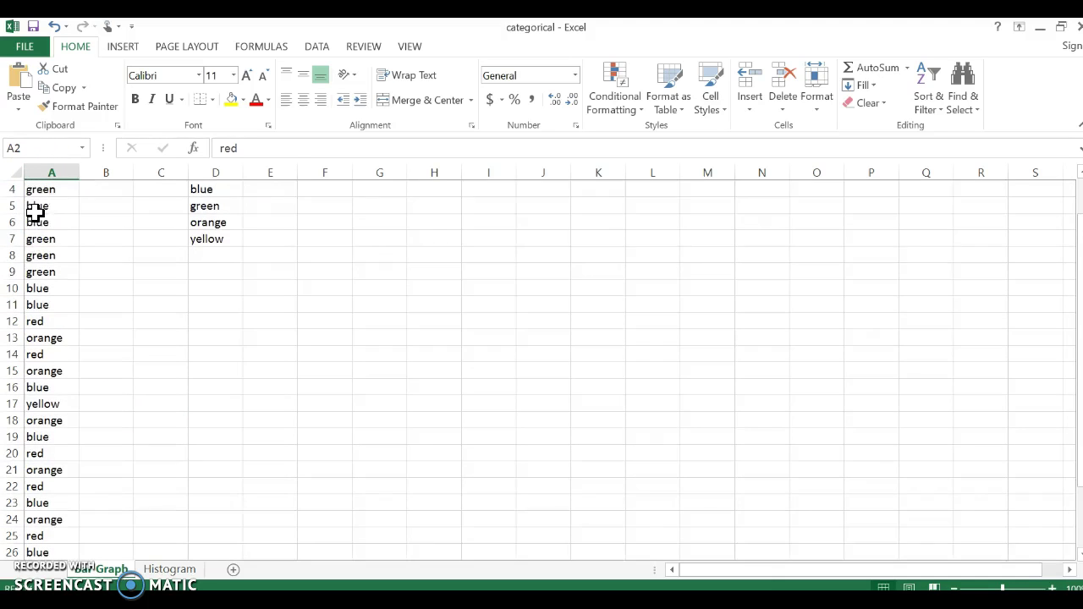
pyautogui.click(48, 440)
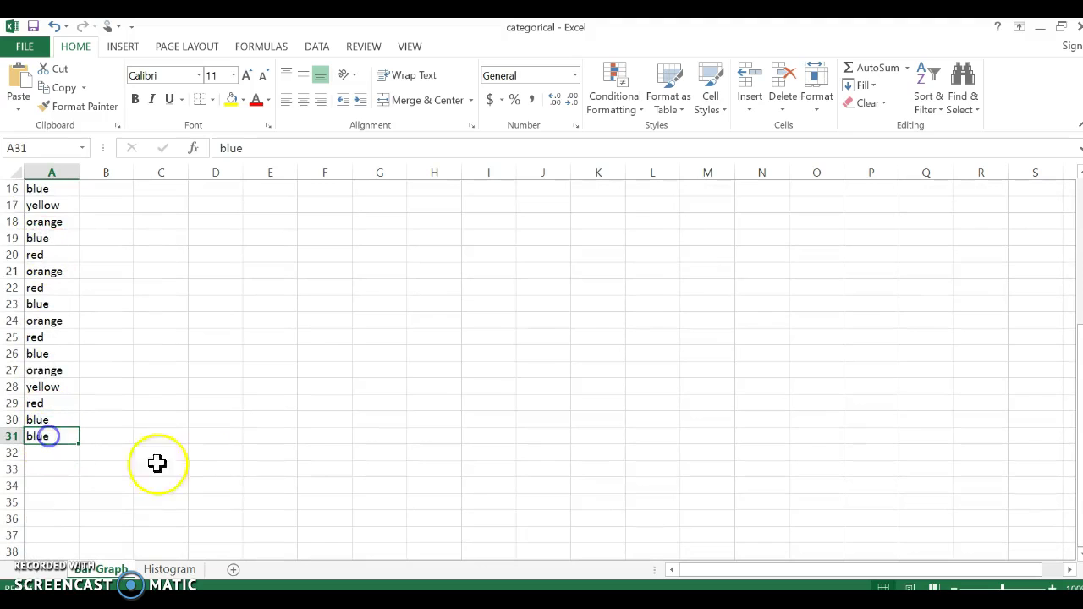
pyautogui.scroll(5, 353, 436)
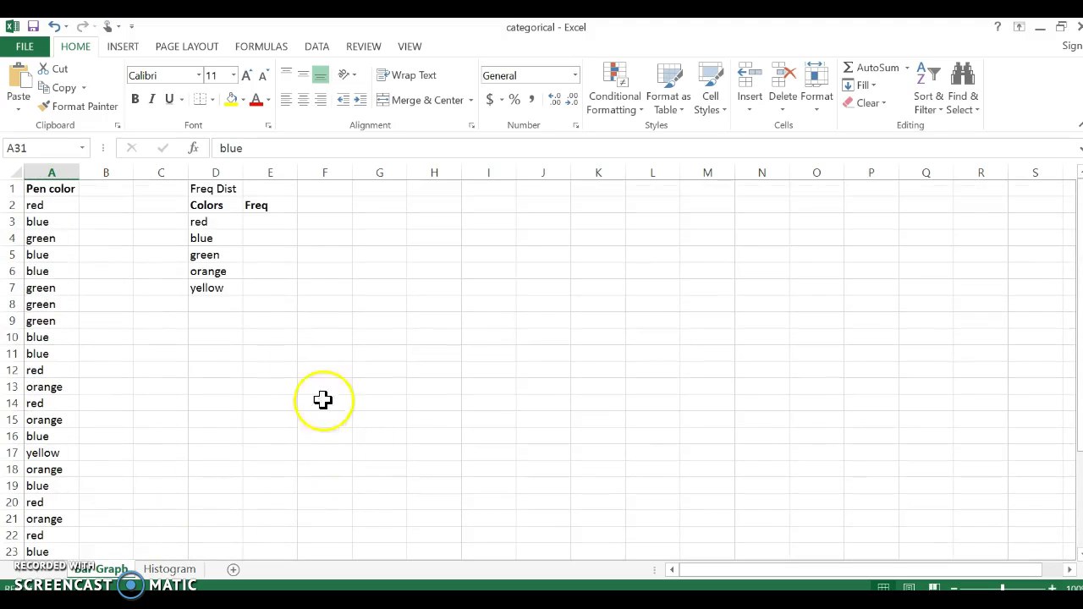
pyautogui.click(266, 227)
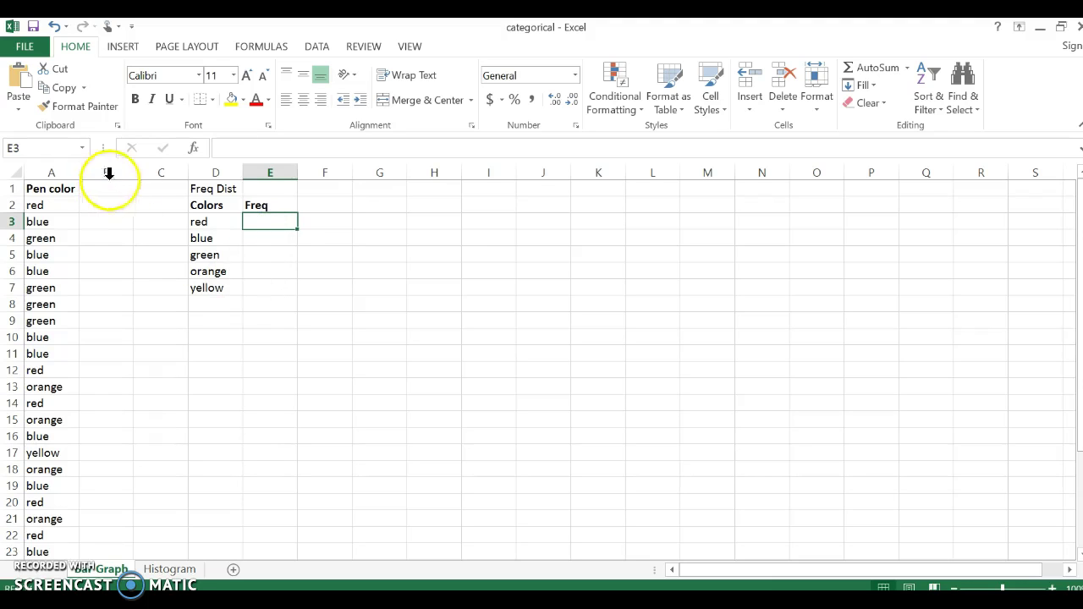
# Put =COUNTIF(A2:A31,"red") in E3 from the Statistical functions, returning 7.
pyautogui.click(281, 50)
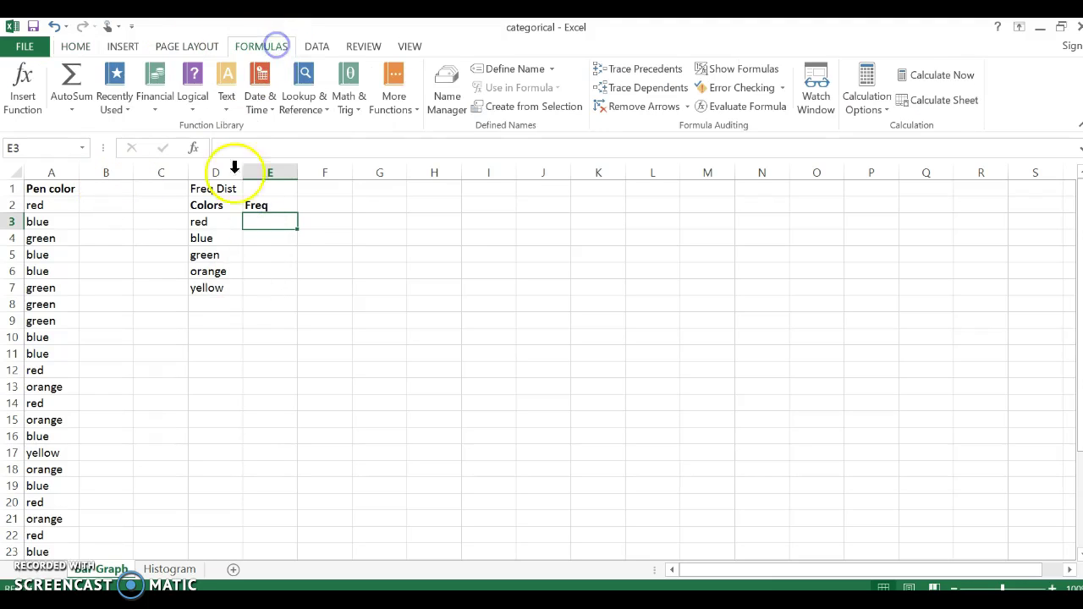
pyautogui.click(413, 112)
pyautogui.moveTo(414, 127)
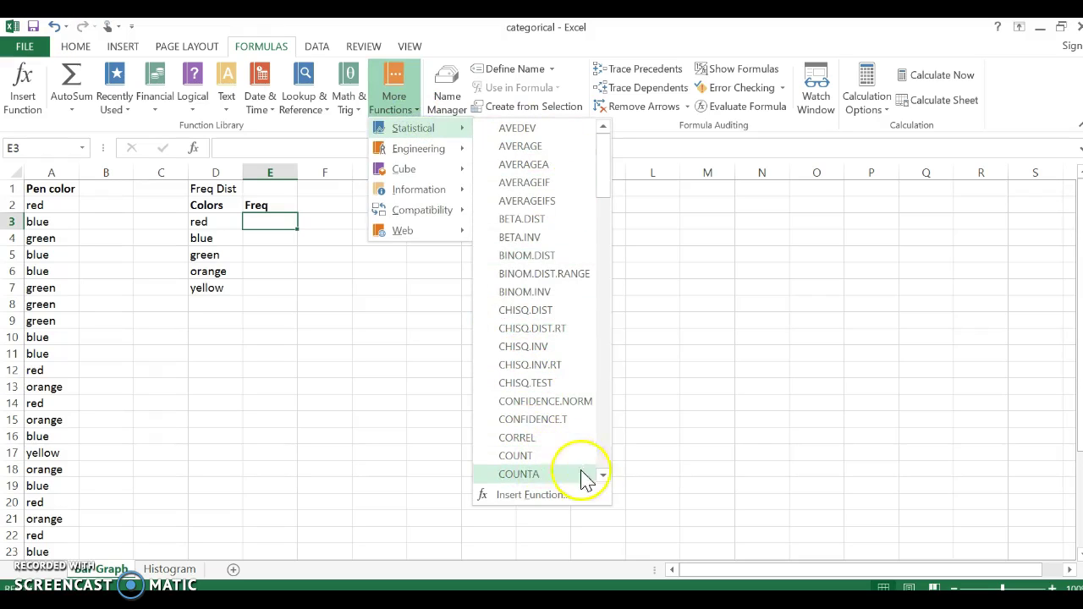
pyautogui.click(606, 475)
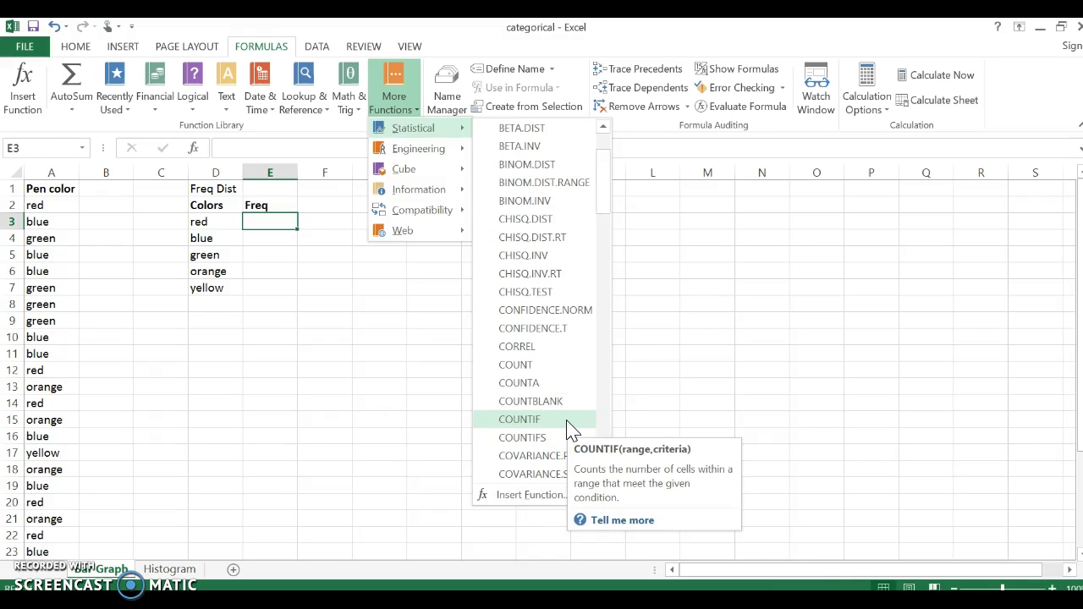
pyautogui.click(570, 430)
pyautogui.moveTo(479, 352); pyautogui.dragTo(558, 106)
pyautogui.click(539, 146)
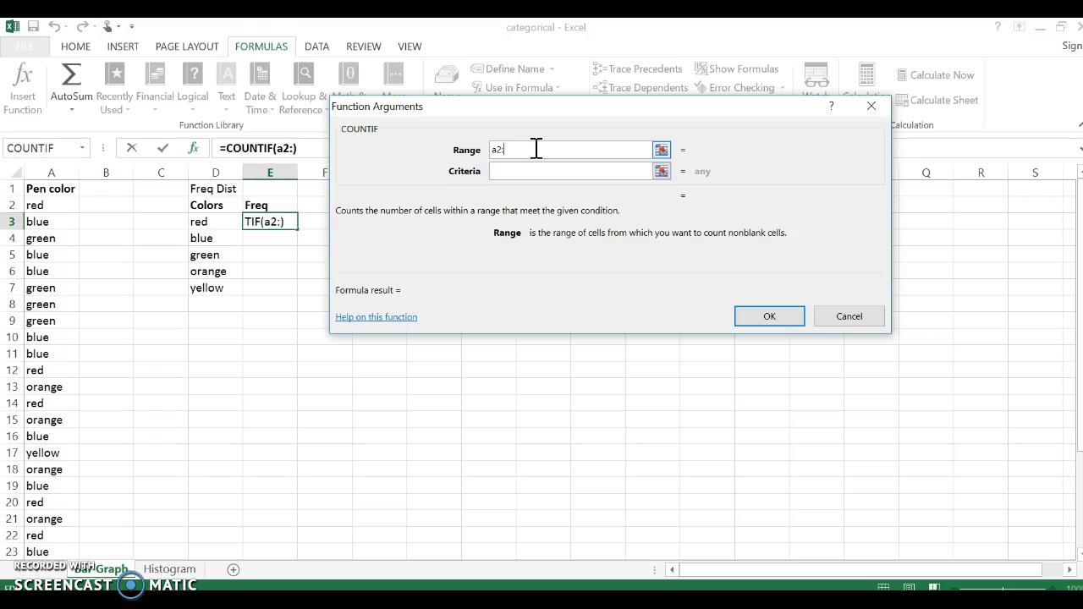
pyautogui.write('a2:a31')
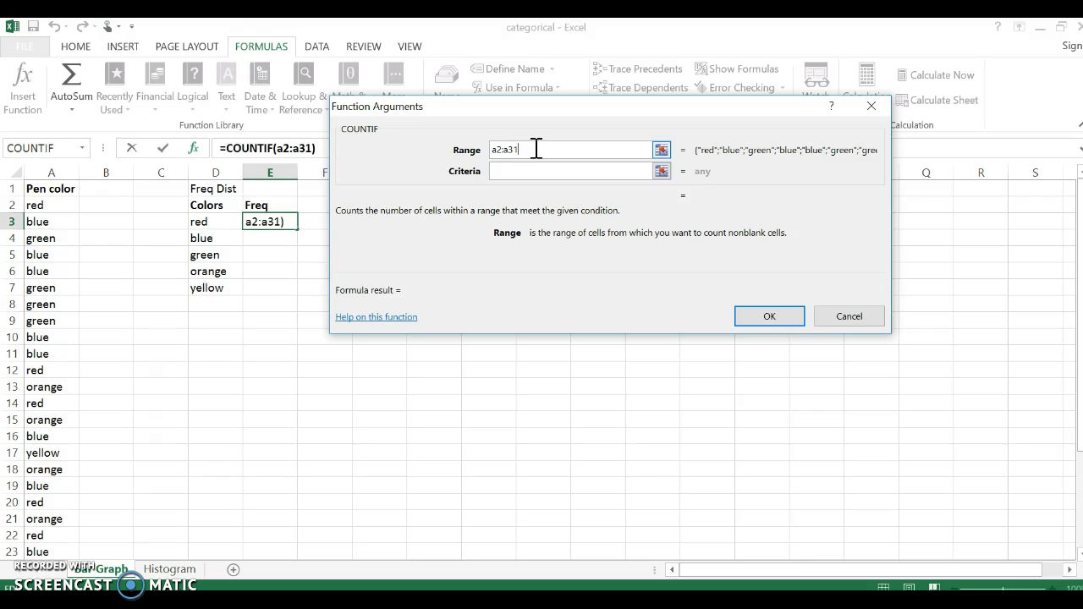
pyautogui.click(537, 169)
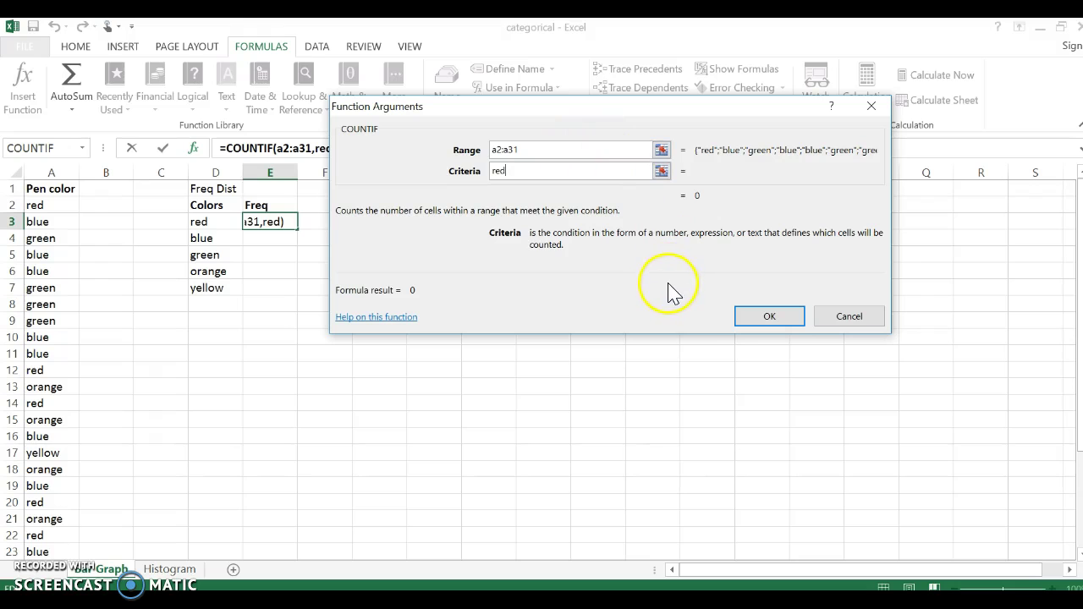
pyautogui.click(760, 316)
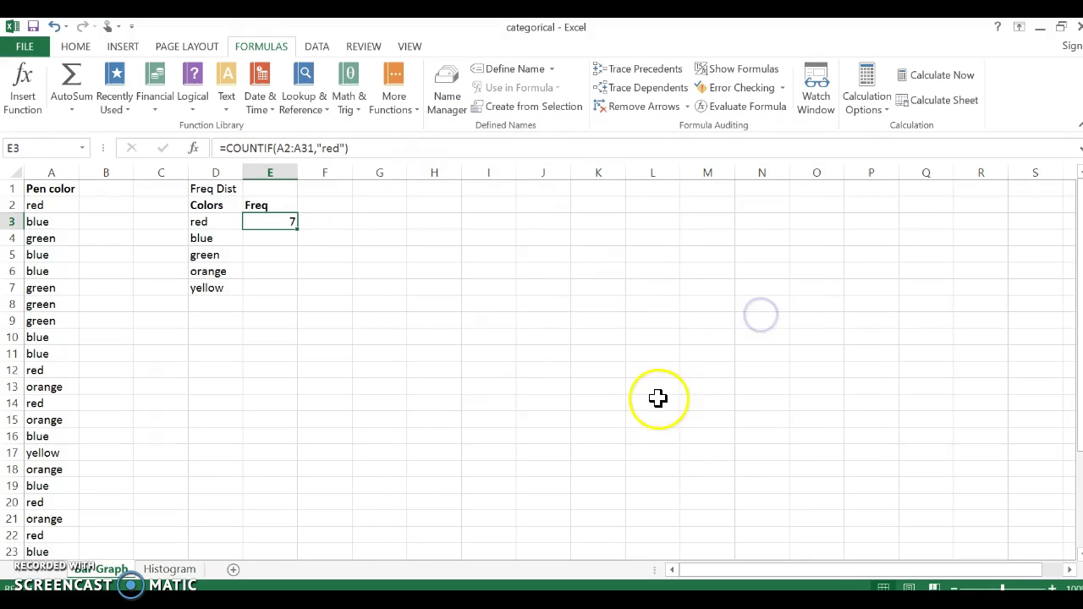
# Add COUNTIF formulas over A2:A31 for blue in E4 and green in E5.
pyautogui.click(275, 241)
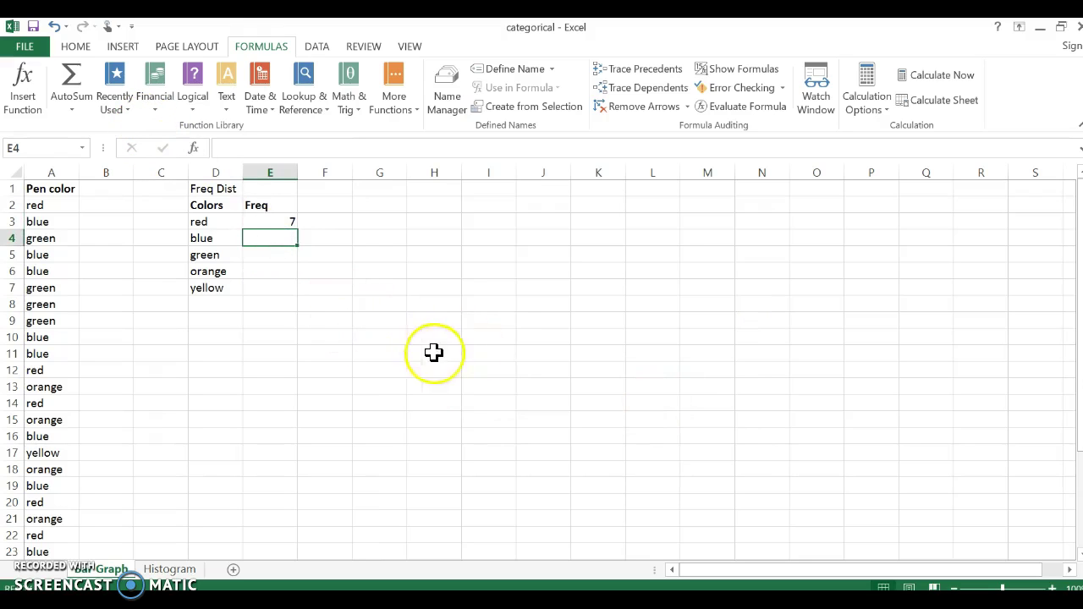
pyautogui.click(127, 112)
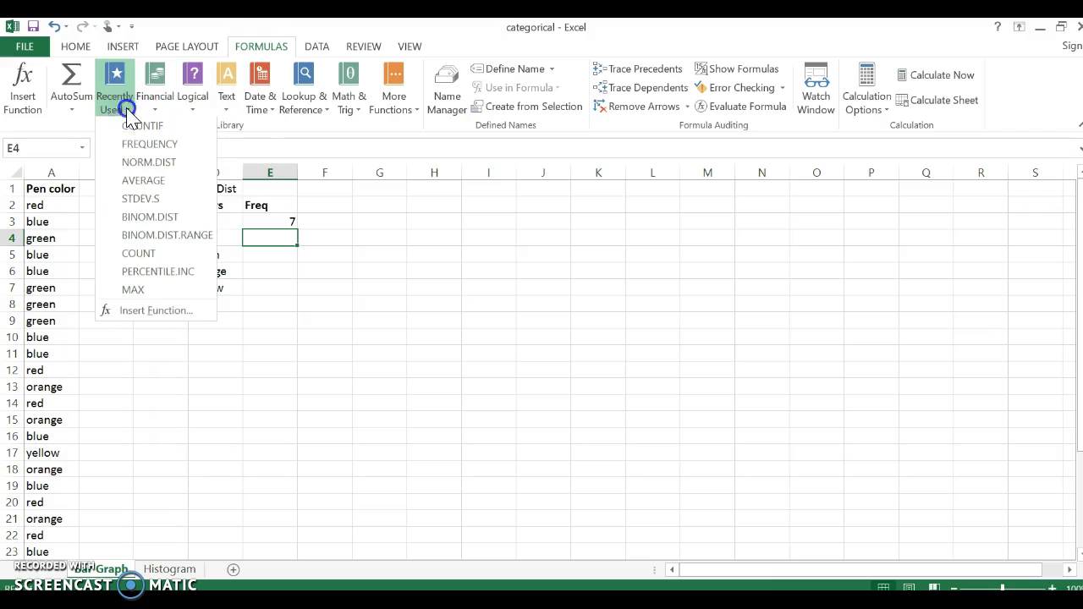
pyautogui.click(140, 127)
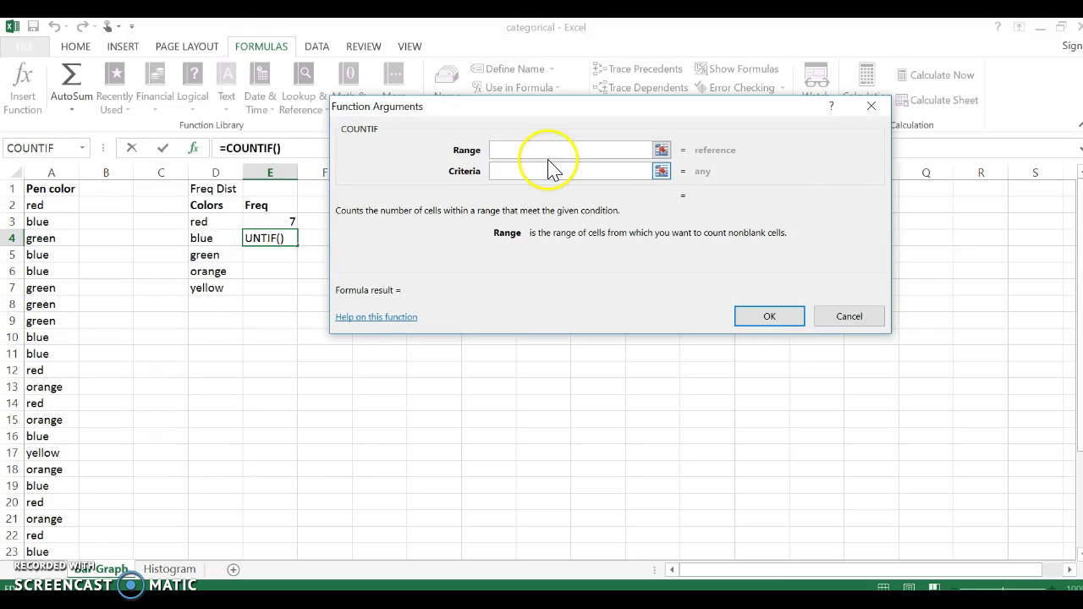
pyautogui.write('a2:a3')
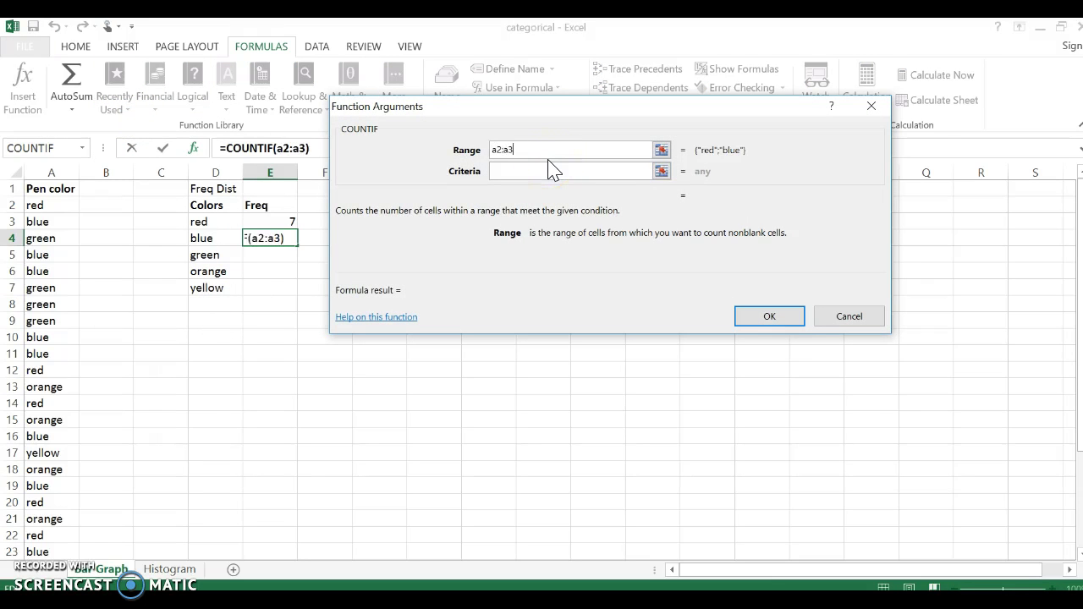
pyautogui.write('1')
pyautogui.click(554, 168)
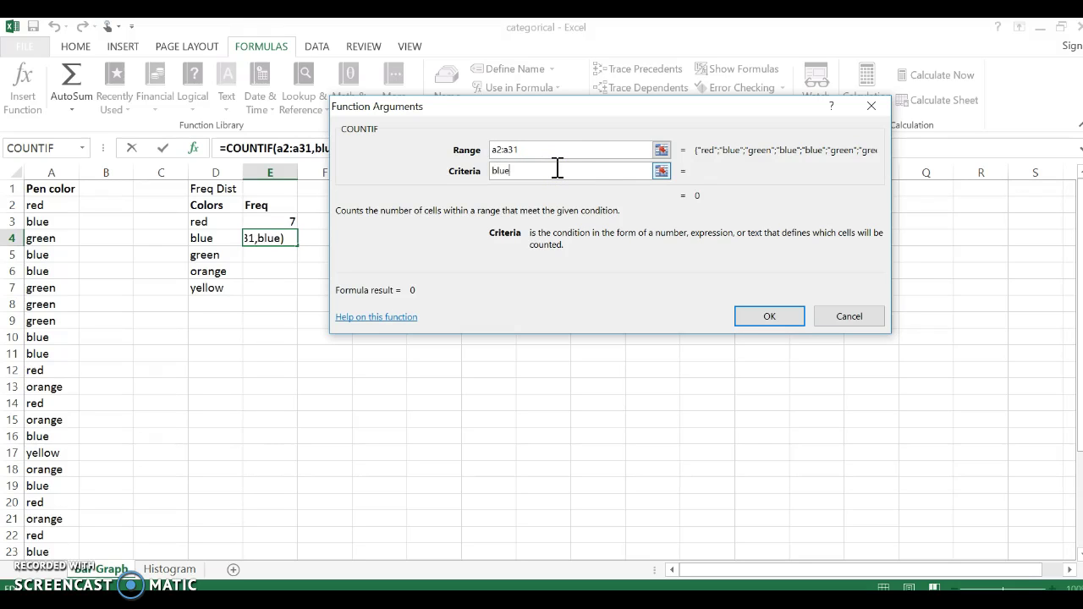
pyautogui.write('blue')
pyautogui.click(783, 319)
pyautogui.click(272, 255)
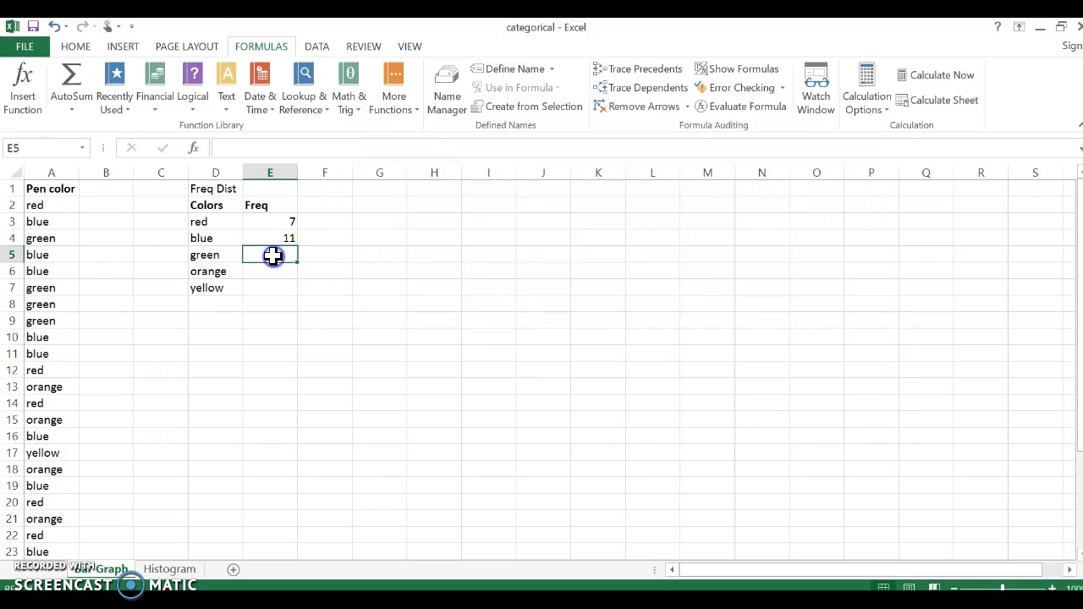
pyautogui.click(113, 102)
pyautogui.click(135, 127)
pyautogui.write('a')
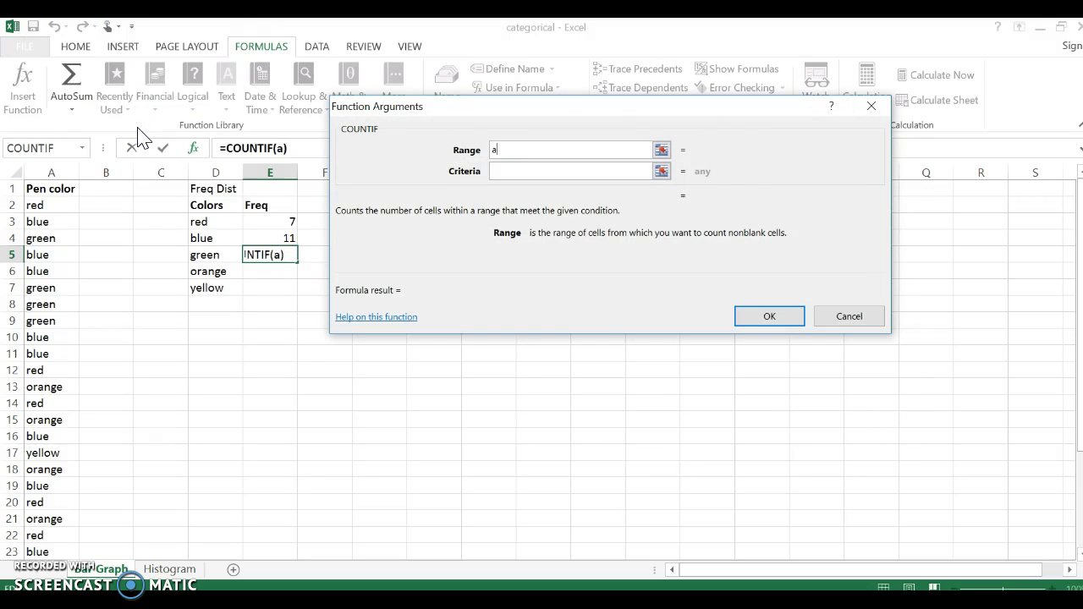
pyautogui.write('2:a31')
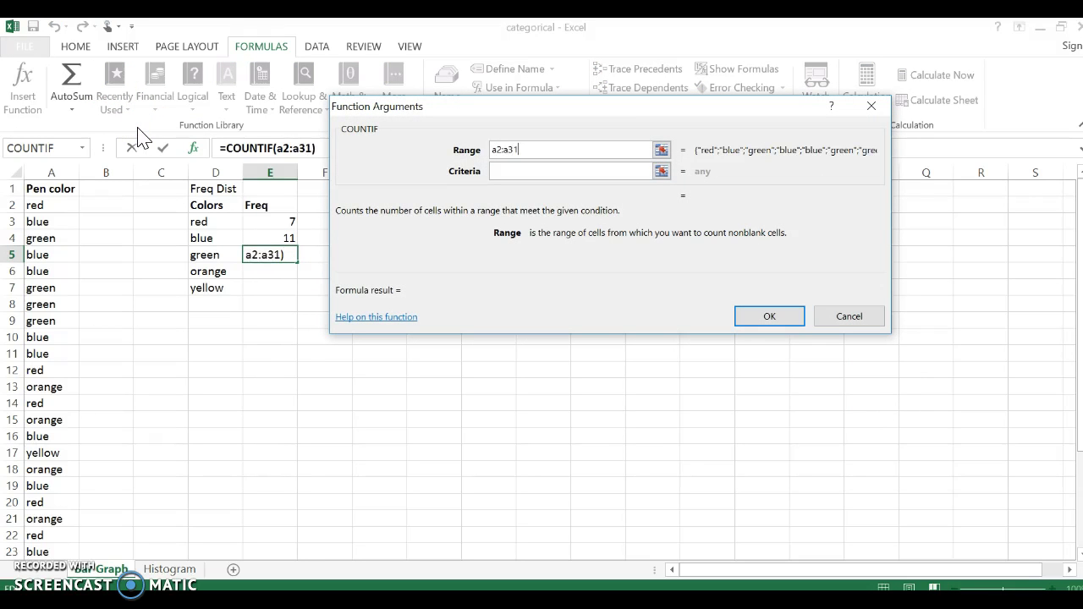
pyautogui.press('Tab')
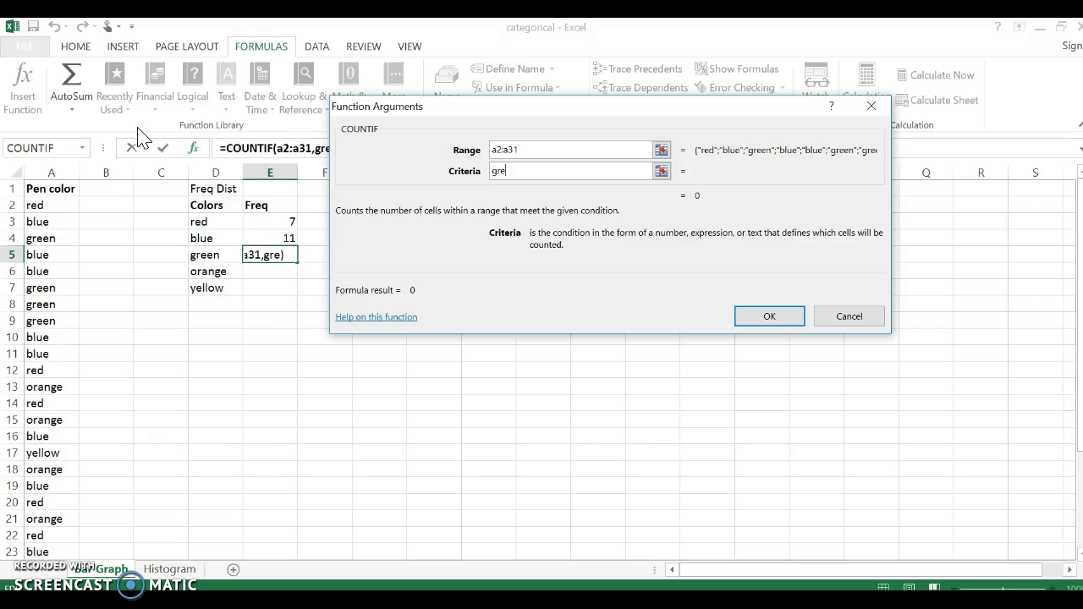
pyautogui.click(769, 316)
# Add COUNTIF formulas over A2:A31 for orange in E6 and yellow in E7.
pyautogui.click(283, 270)
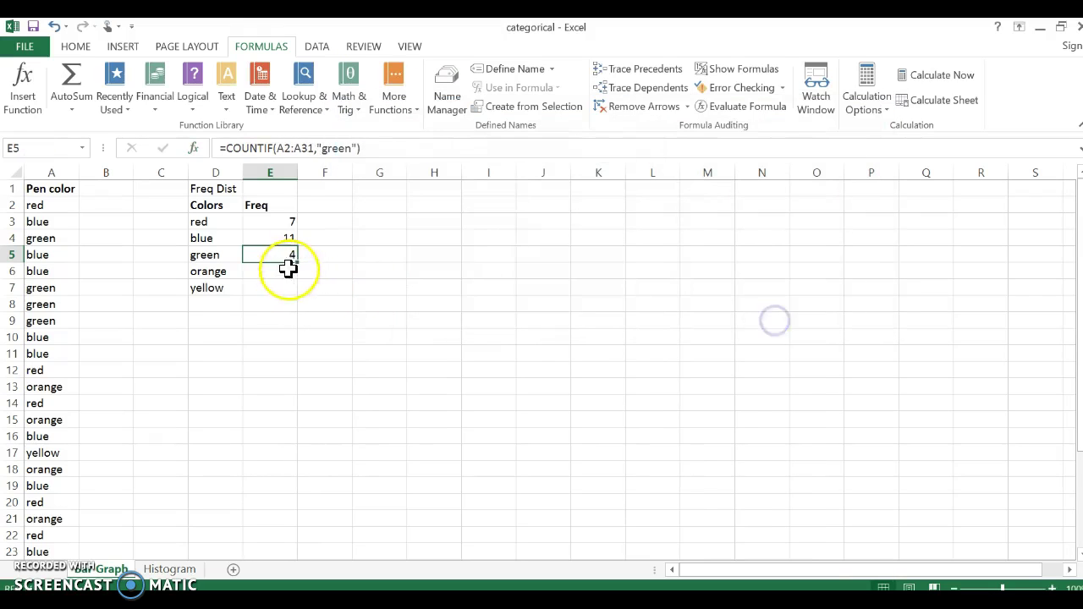
pyautogui.click(113, 103)
pyautogui.click(128, 127)
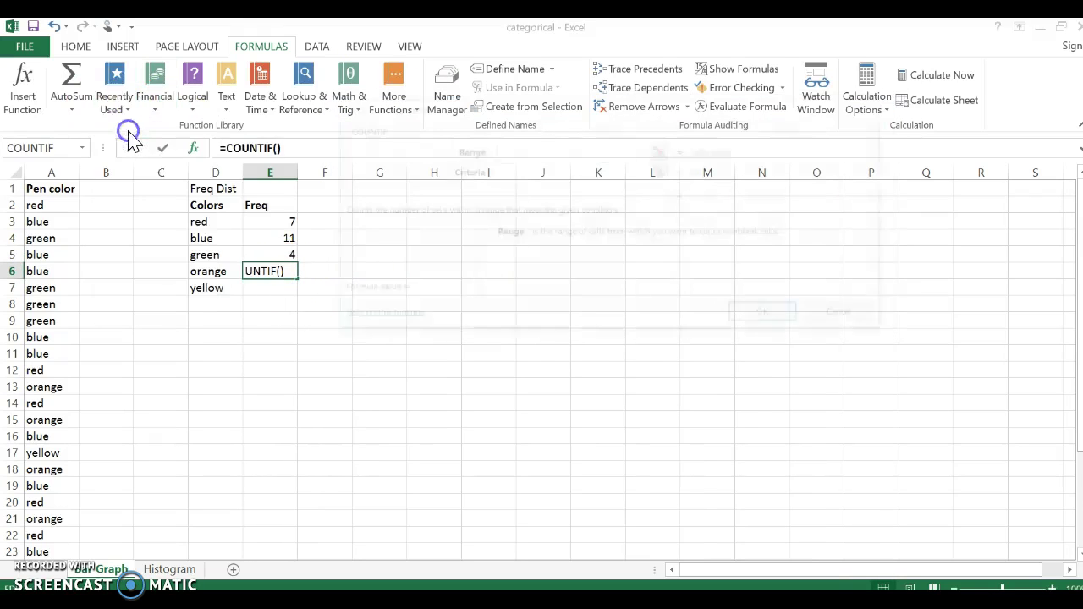
pyautogui.write('a2:a31')
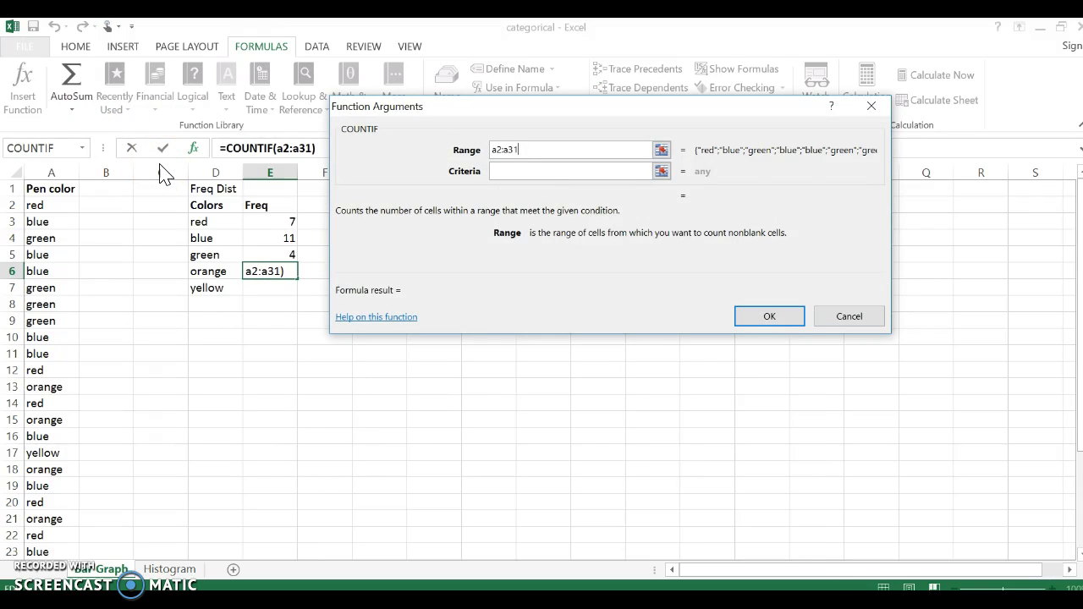
pyautogui.press('Tab')
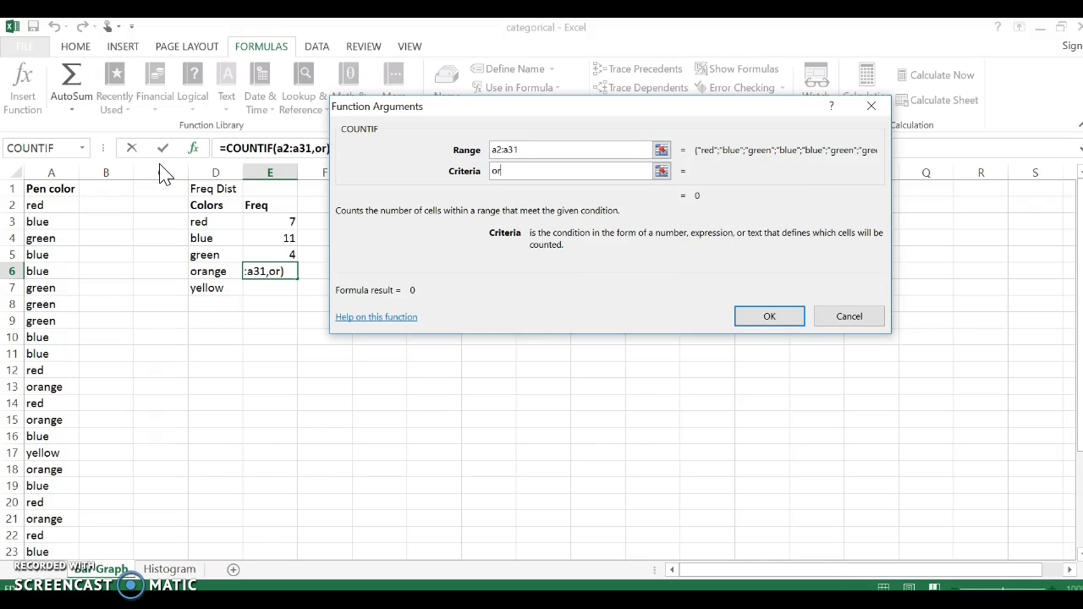
pyautogui.click(793, 314)
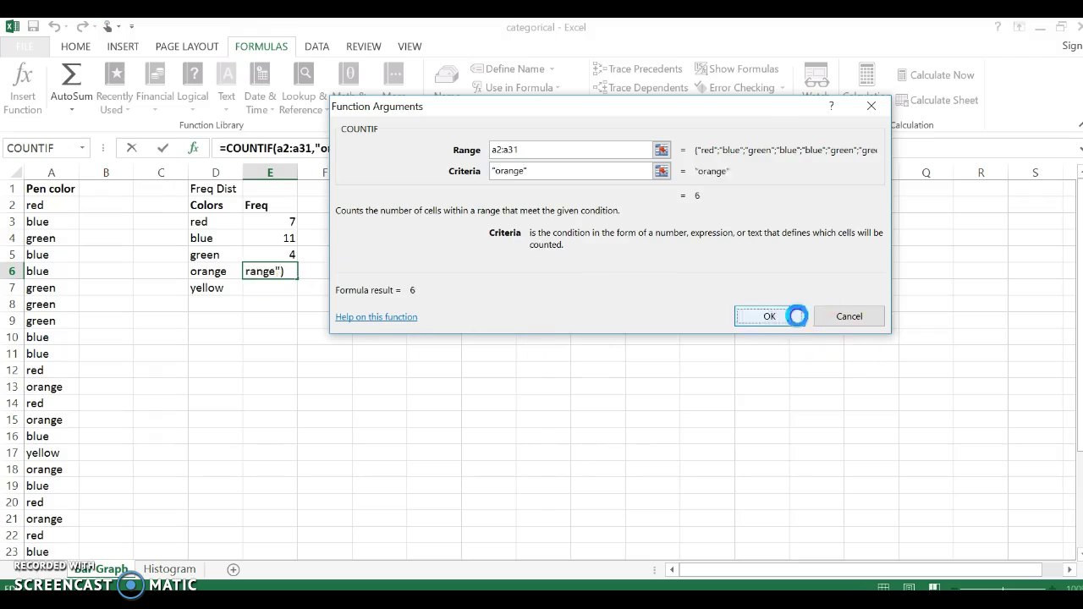
pyautogui.click(259, 287)
pyautogui.click(114, 100)
pyautogui.click(123, 125)
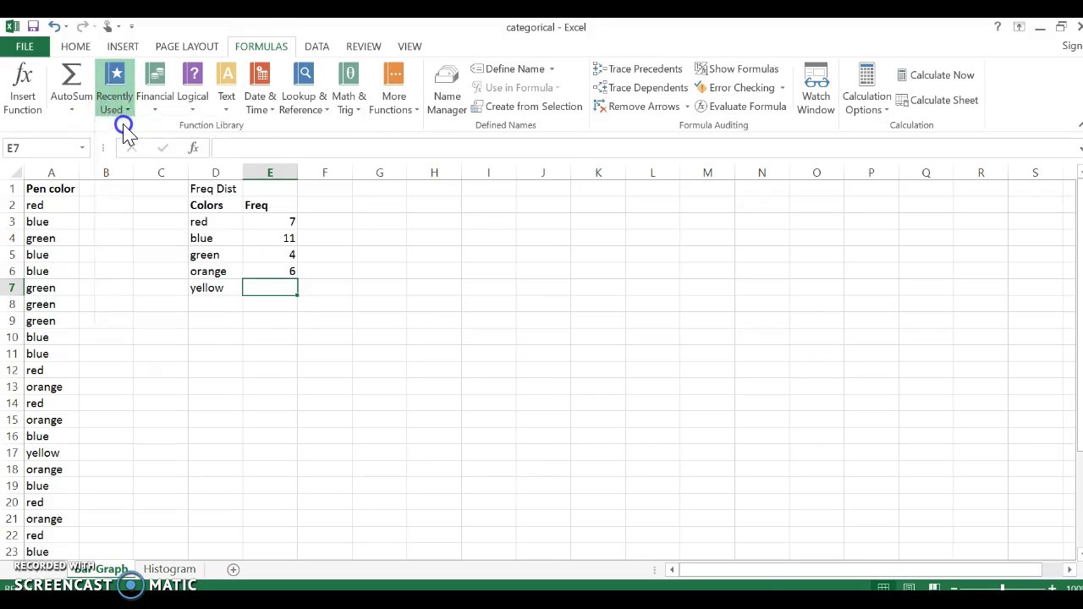
pyautogui.write('a2:a31')
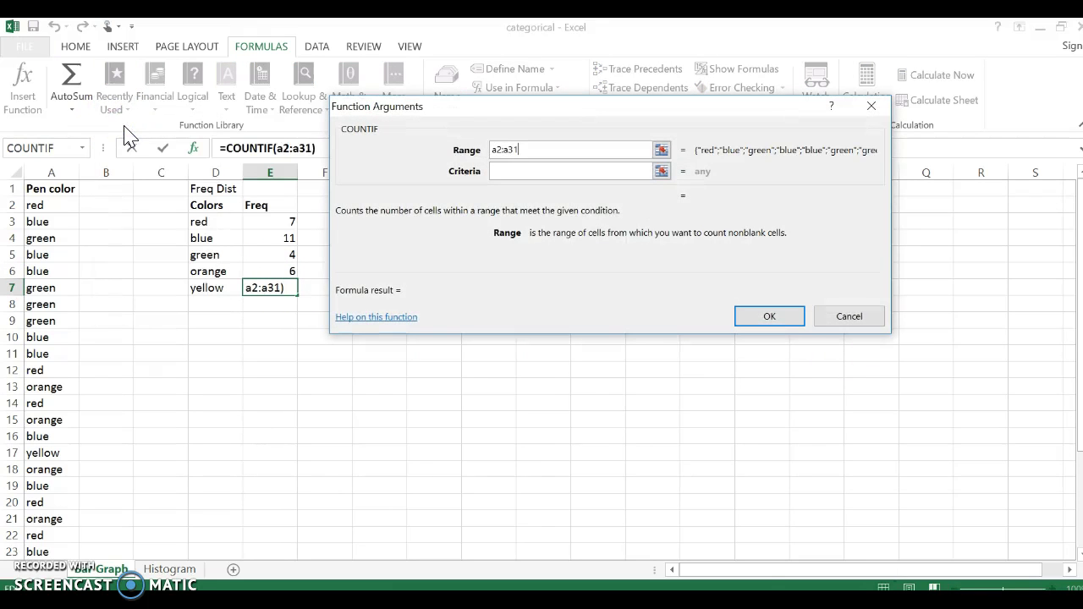
pyautogui.press('Tab')
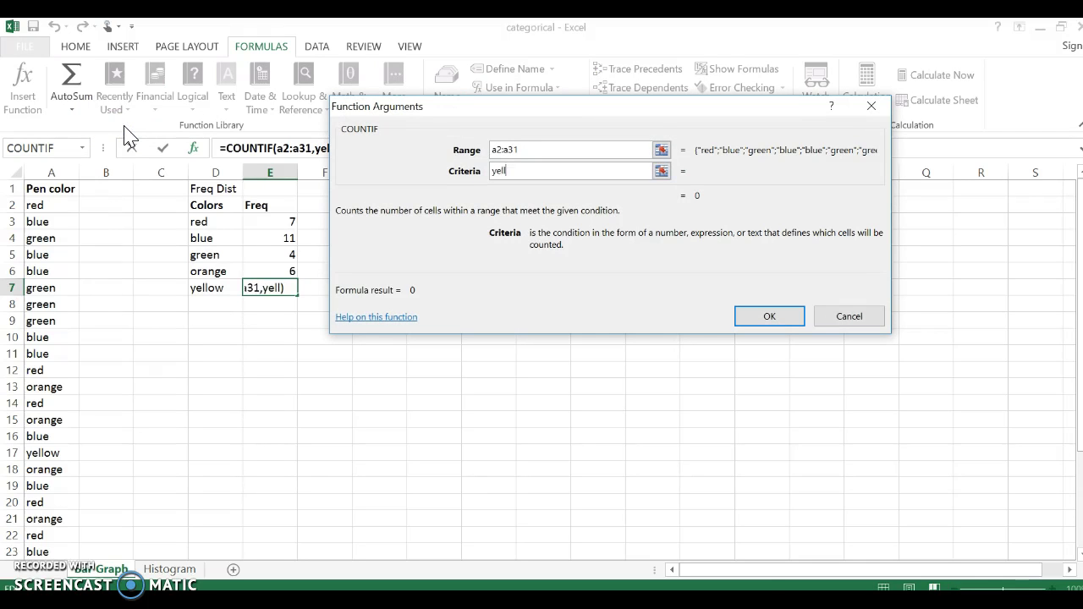
pyautogui.click(771, 319)
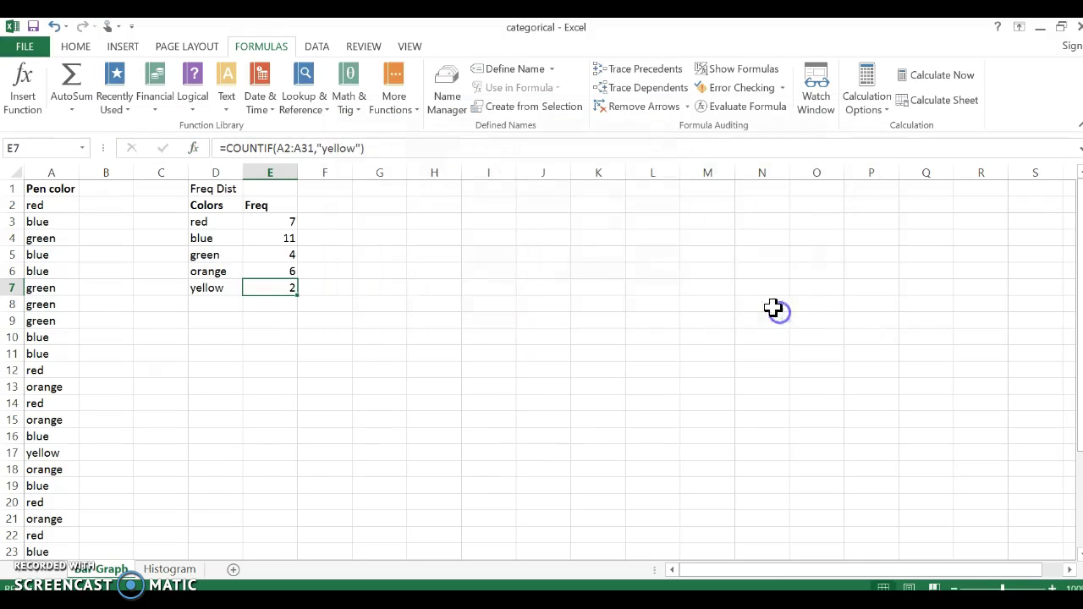
pyautogui.click(287, 309)
# Insert a SUM total of E3:E7 (30) in E8.
pyautogui.click(116, 101)
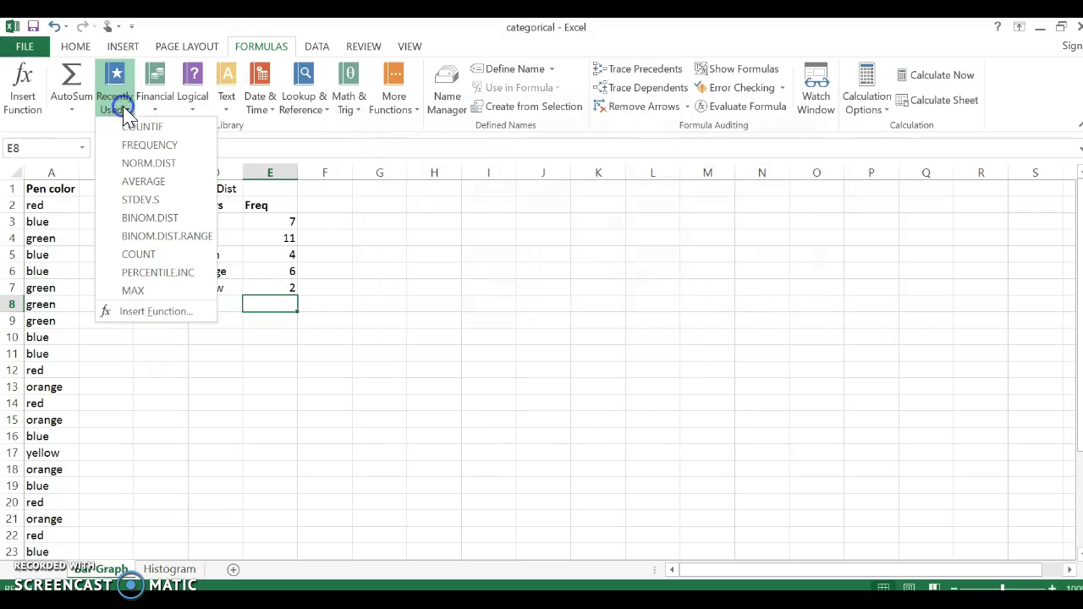
pyautogui.click(72, 78)
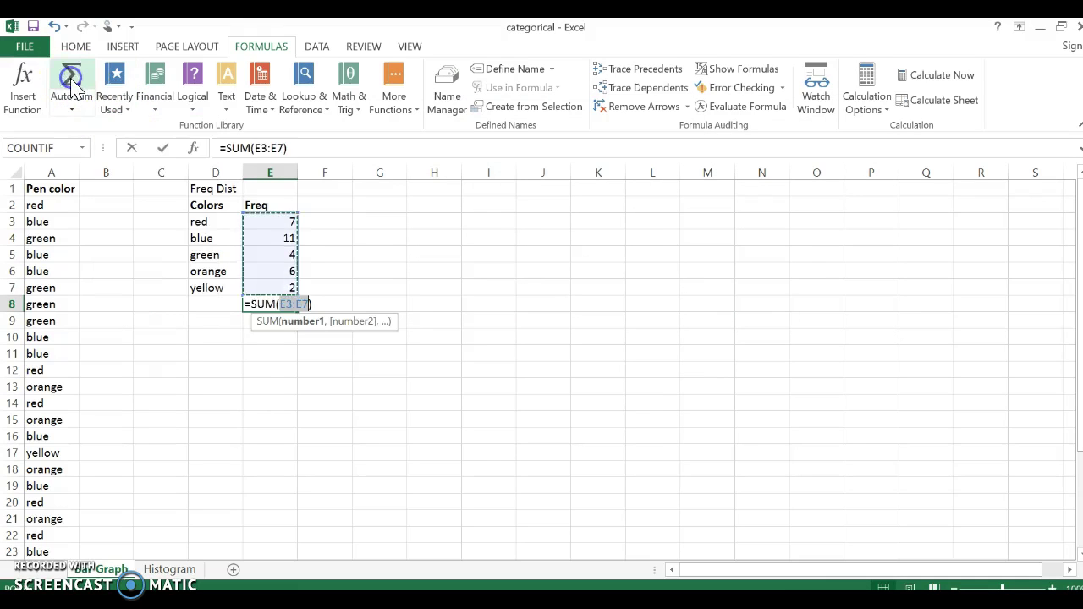
pyautogui.press('Return')
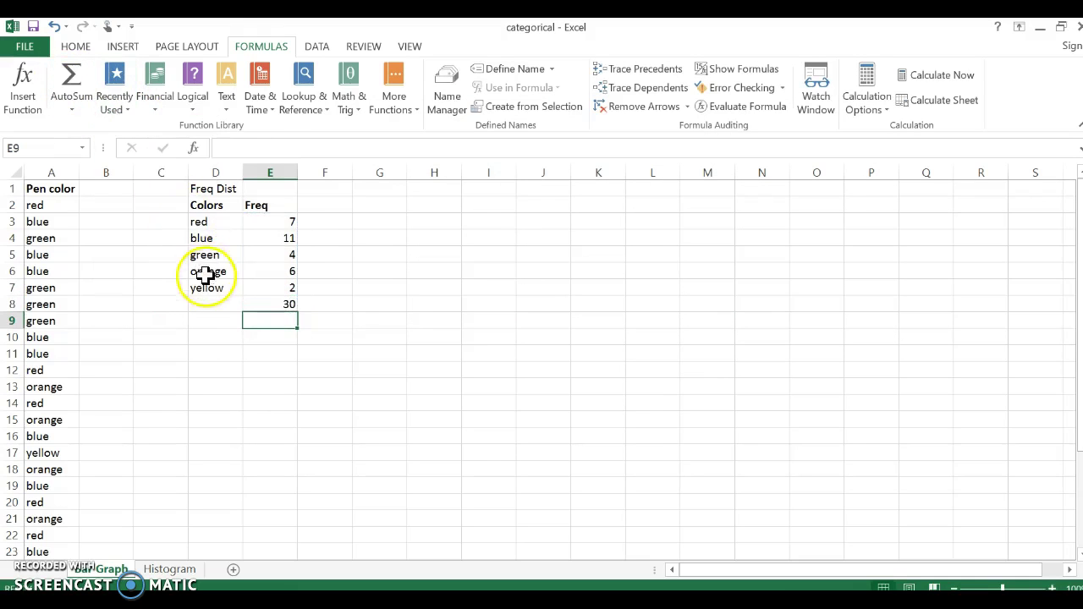
# Undo the E8 total and select the D2:E7 frequency table.
pyautogui.click(268, 305)
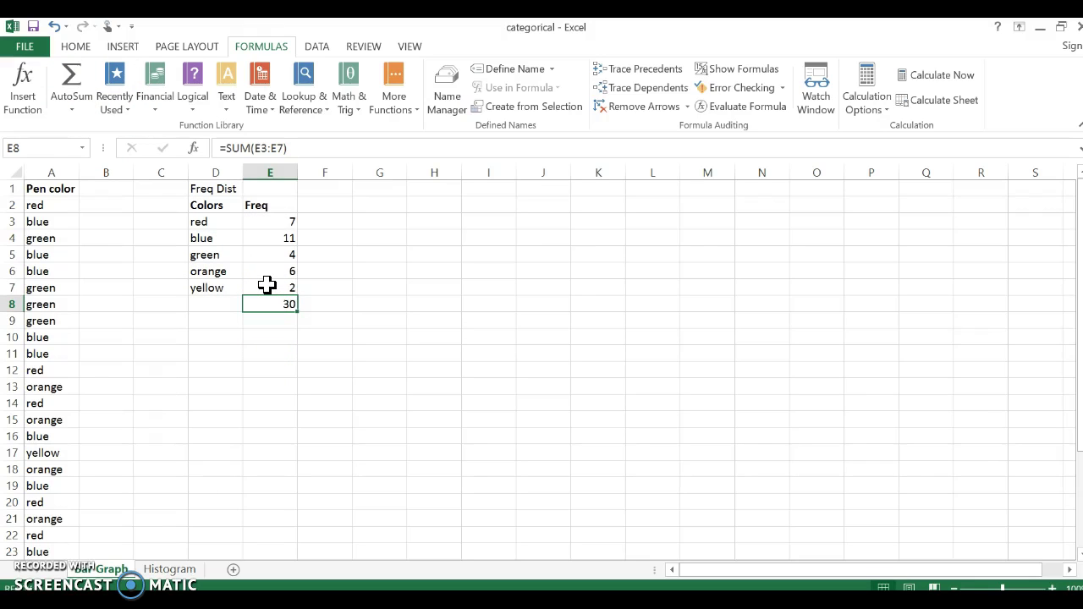
pyautogui.hotkey('ctrl', 'z')
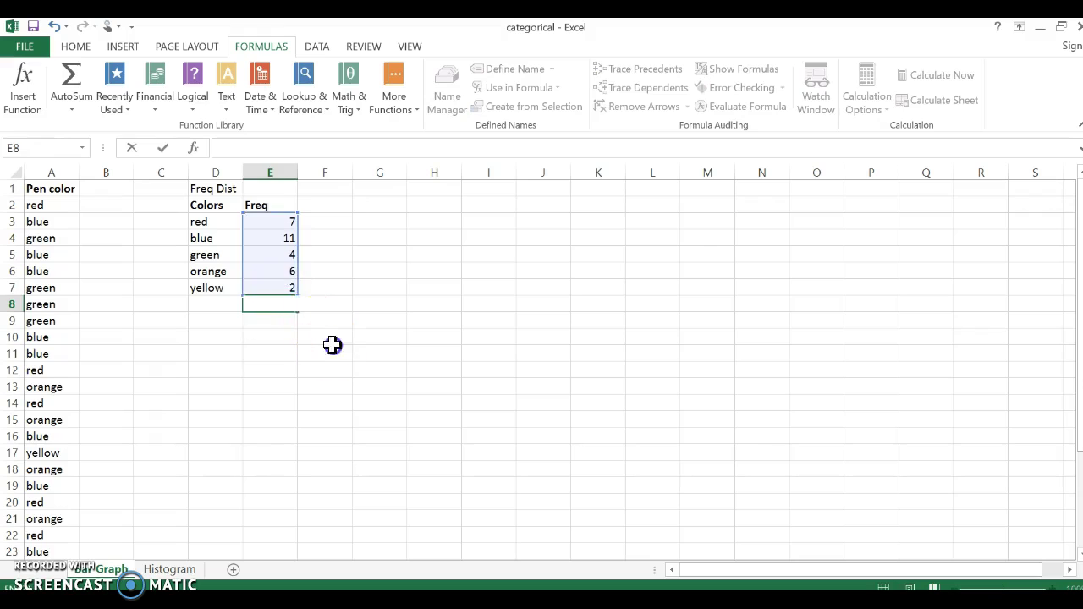
pyautogui.click(333, 349)
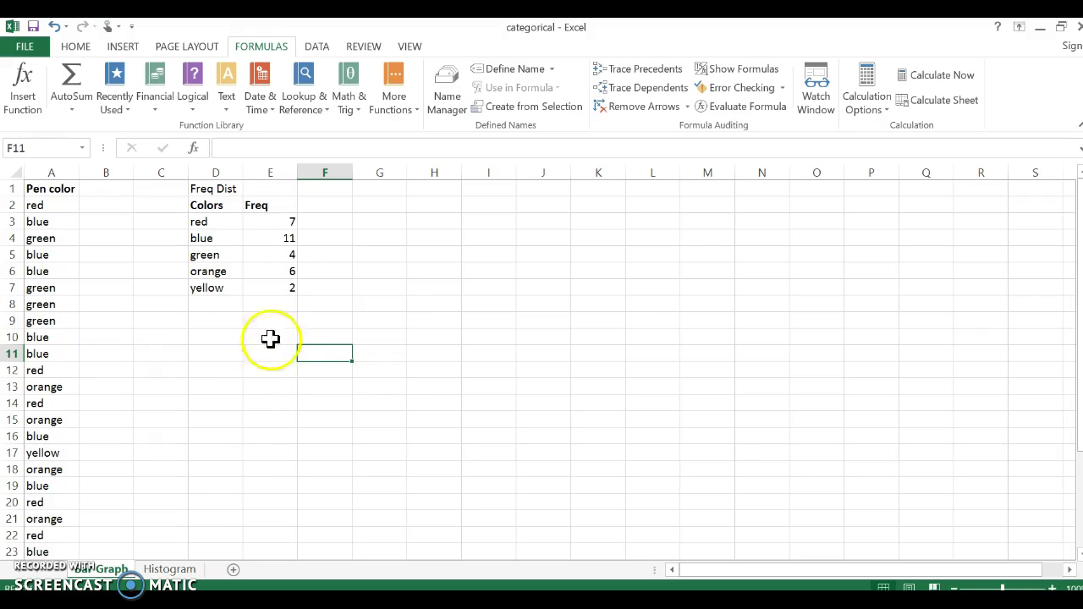
pyautogui.moveTo(213, 207); pyautogui.dragTo(256, 284)
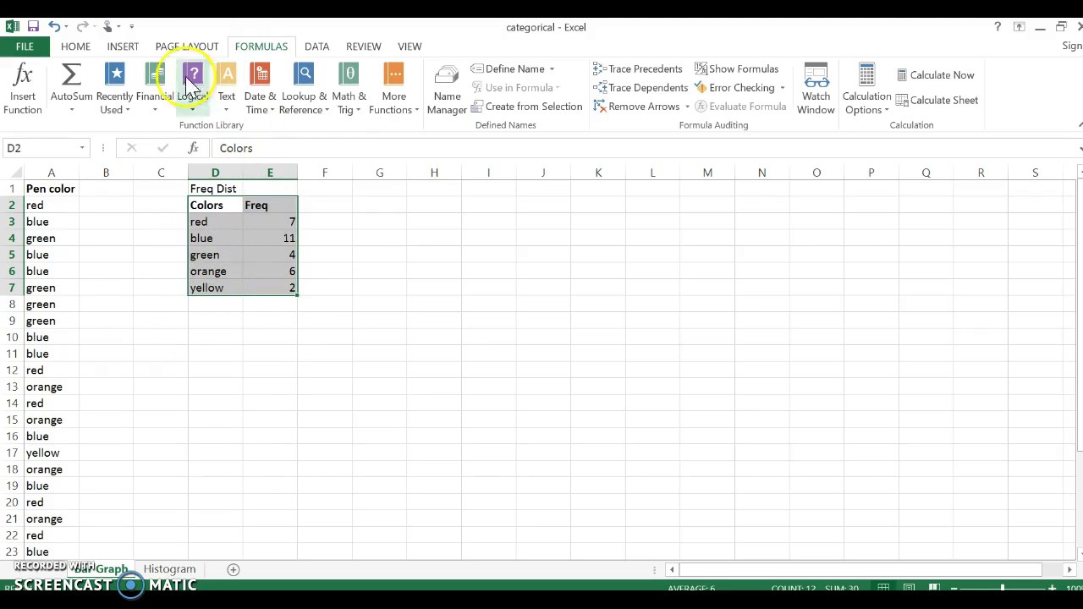
# Insert a recommended Clustered Column chart from the reselected D2:E7 table.
pyautogui.click(81, 47)
pyautogui.click(123, 47)
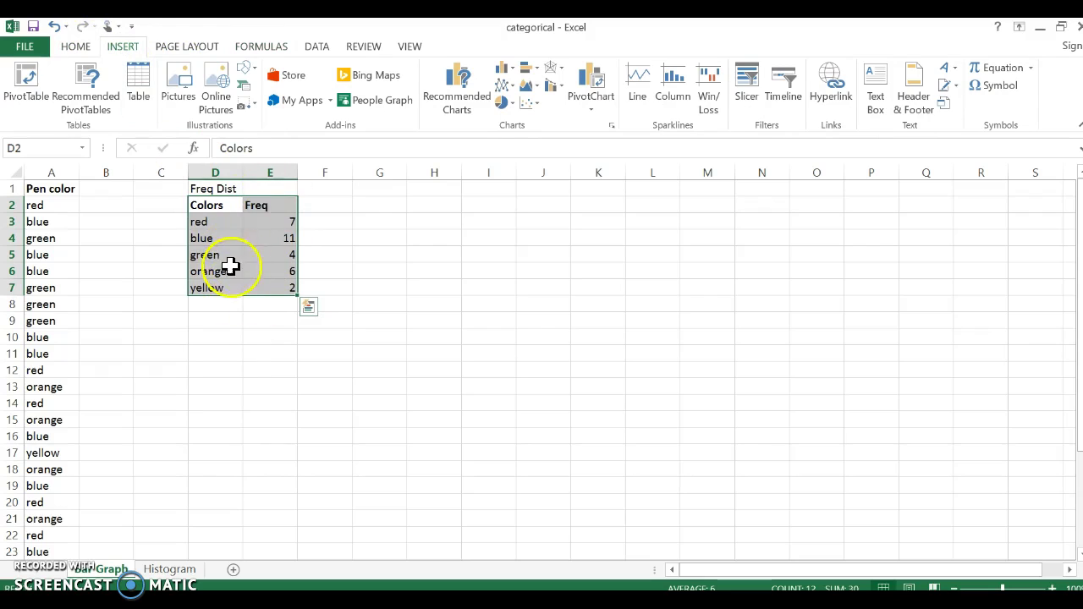
pyautogui.click(390, 310)
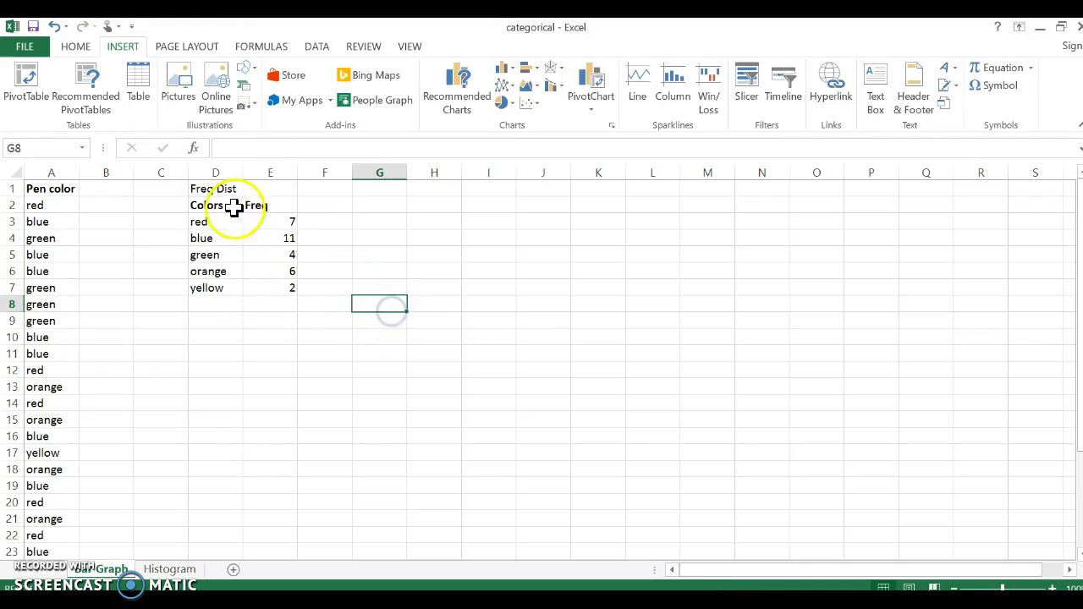
pyautogui.moveTo(213, 206); pyautogui.dragTo(261, 287)
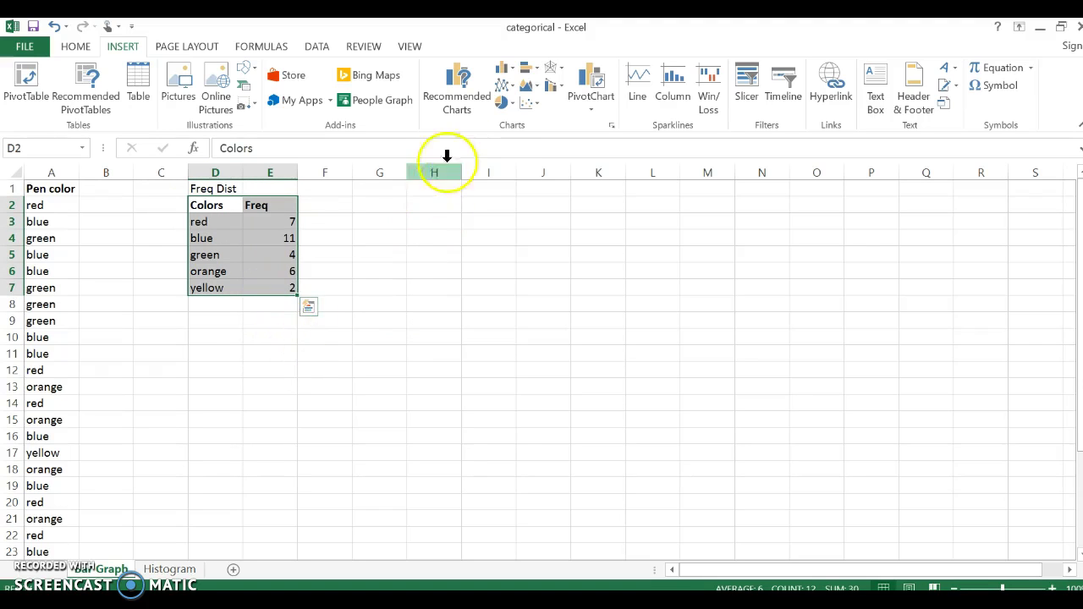
pyautogui.click(458, 93)
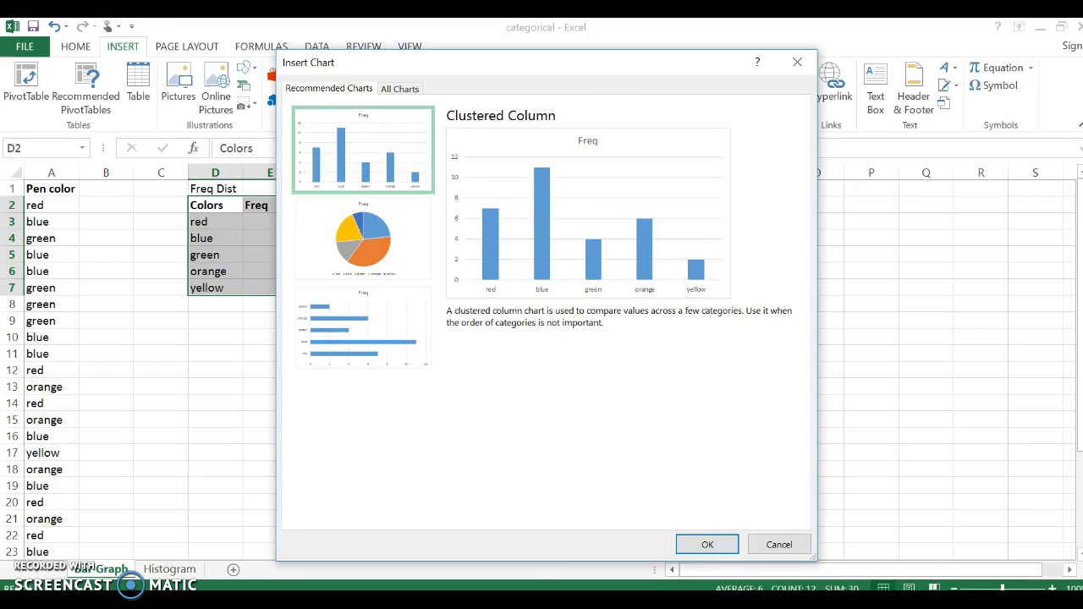
pyautogui.click(707, 544)
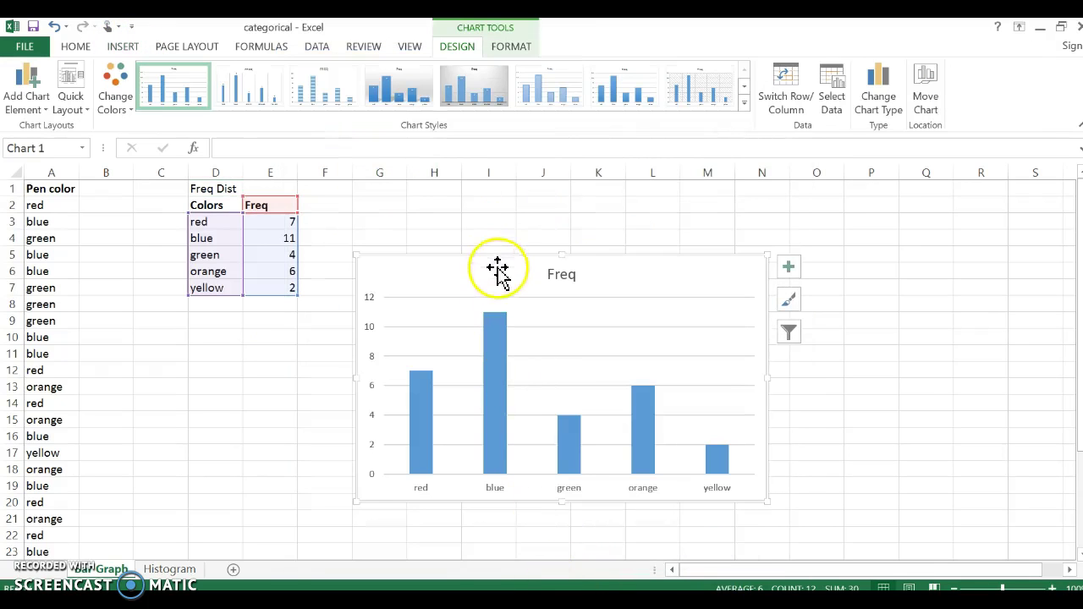
# Move the chart beside the table and change its title from Freq to Pen Color.
pyautogui.moveTo(497, 269); pyautogui.dragTo(493, 203)
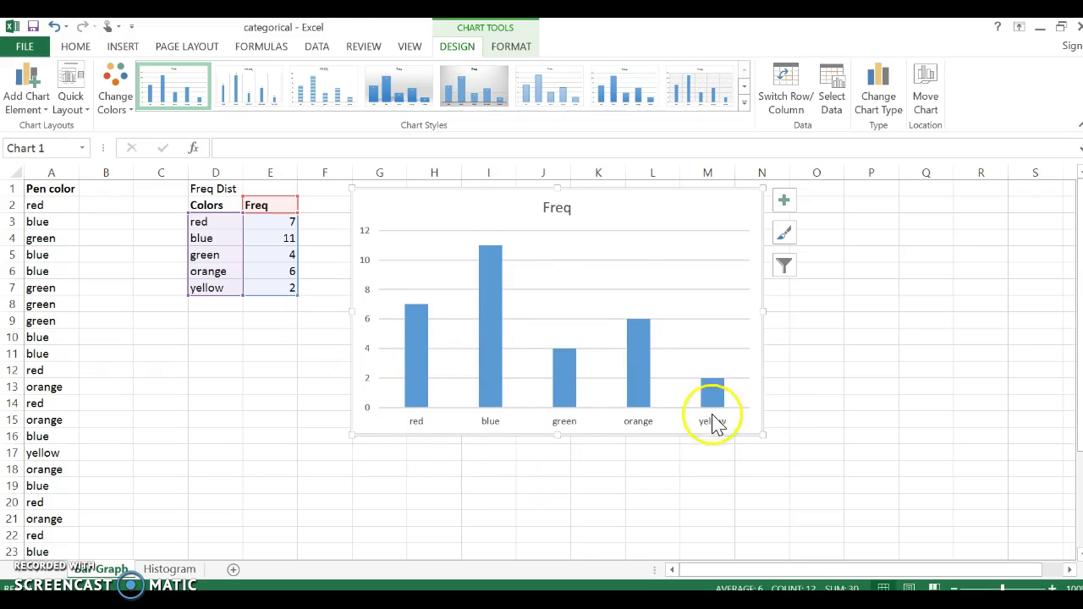
pyautogui.doubleClick(559, 210)
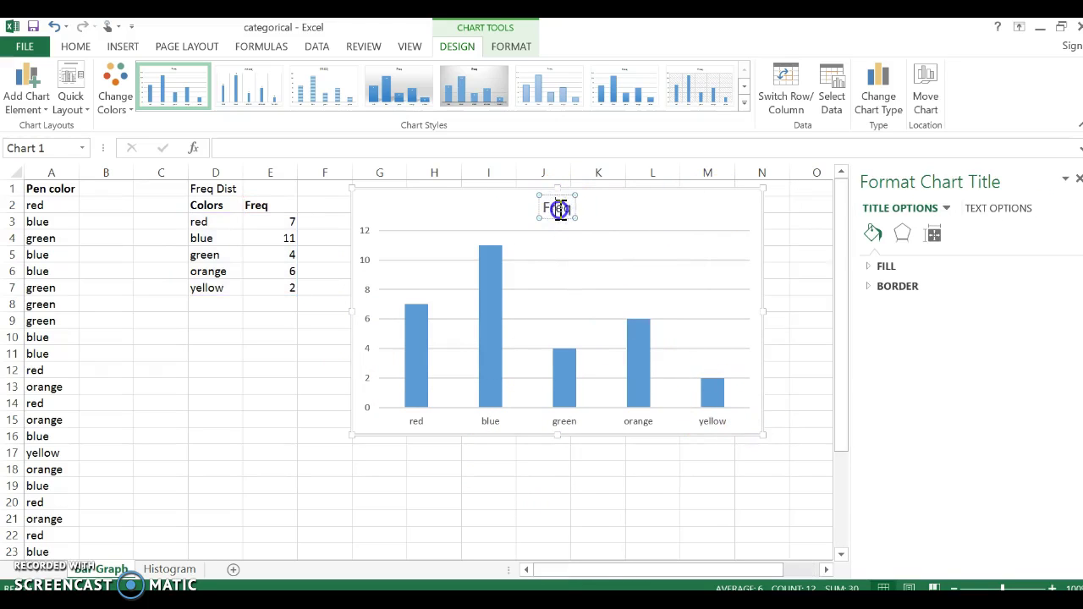
pyautogui.doubleClick(560, 210)
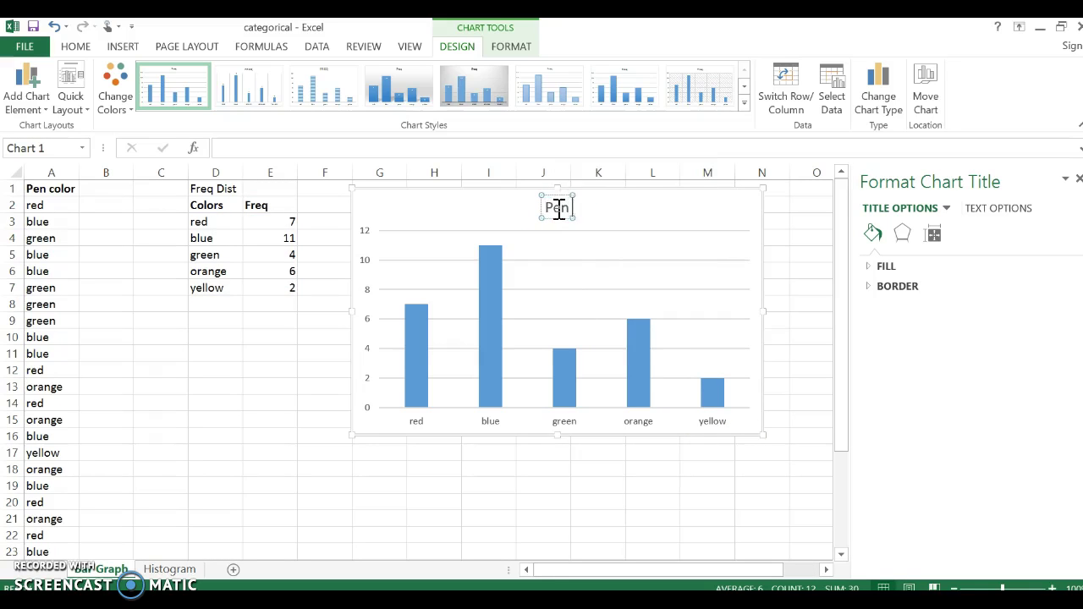
pyautogui.click(669, 210)
pyautogui.click(795, 312)
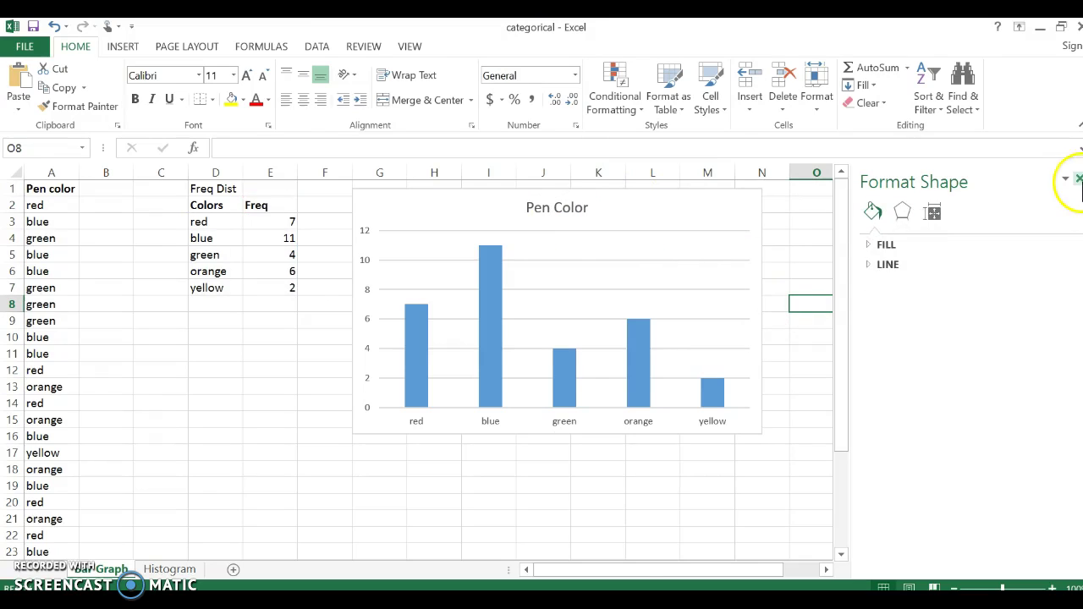
pyautogui.click(1078, 181)
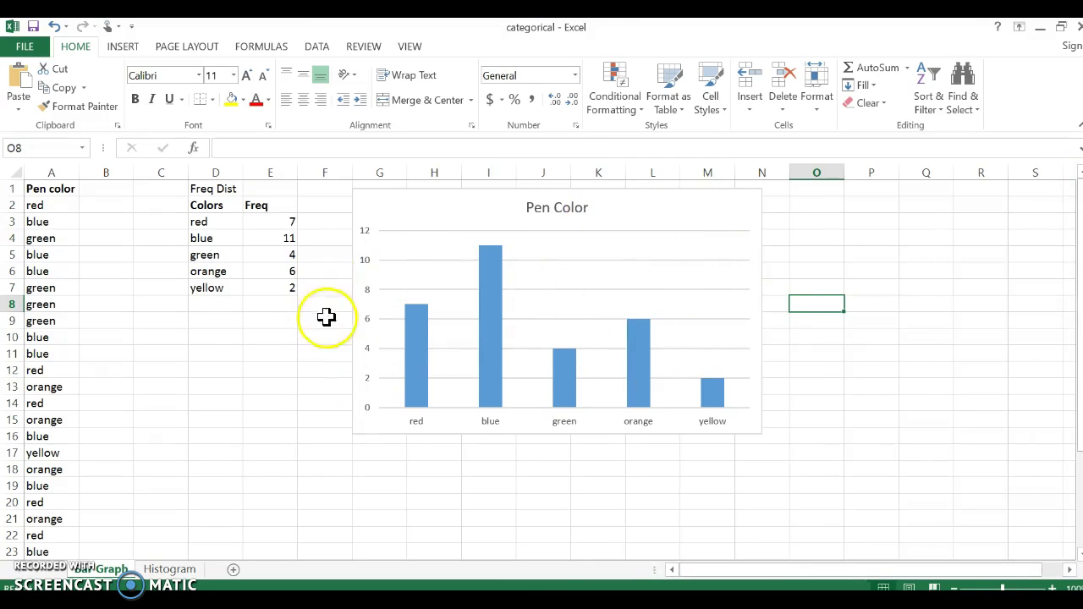
# Turn on Axis Titles for the chart from Chart Elements.
pyautogui.click(738, 212)
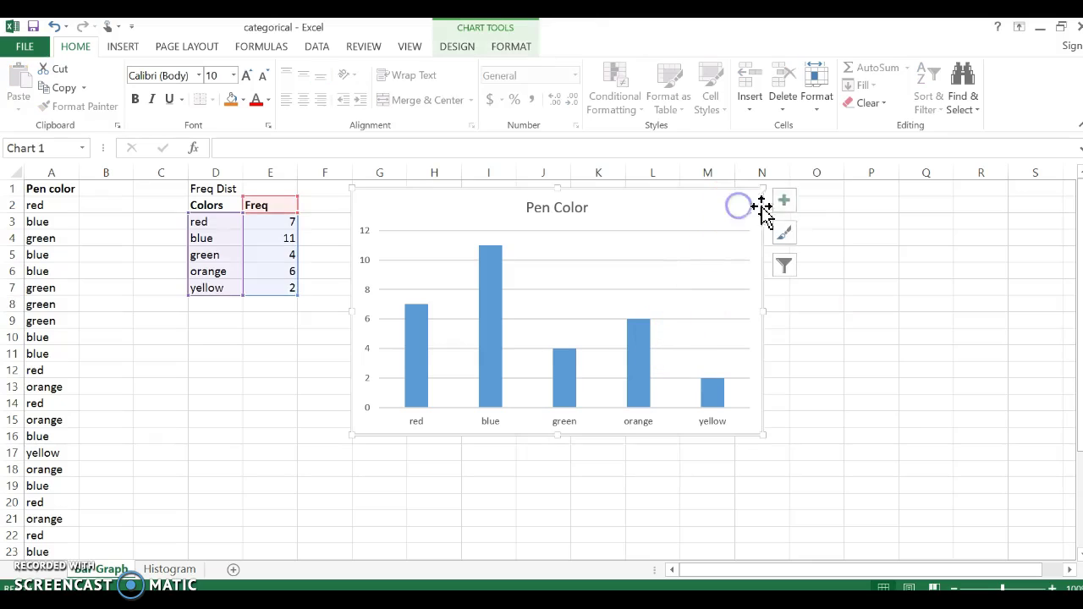
pyautogui.click(704, 211)
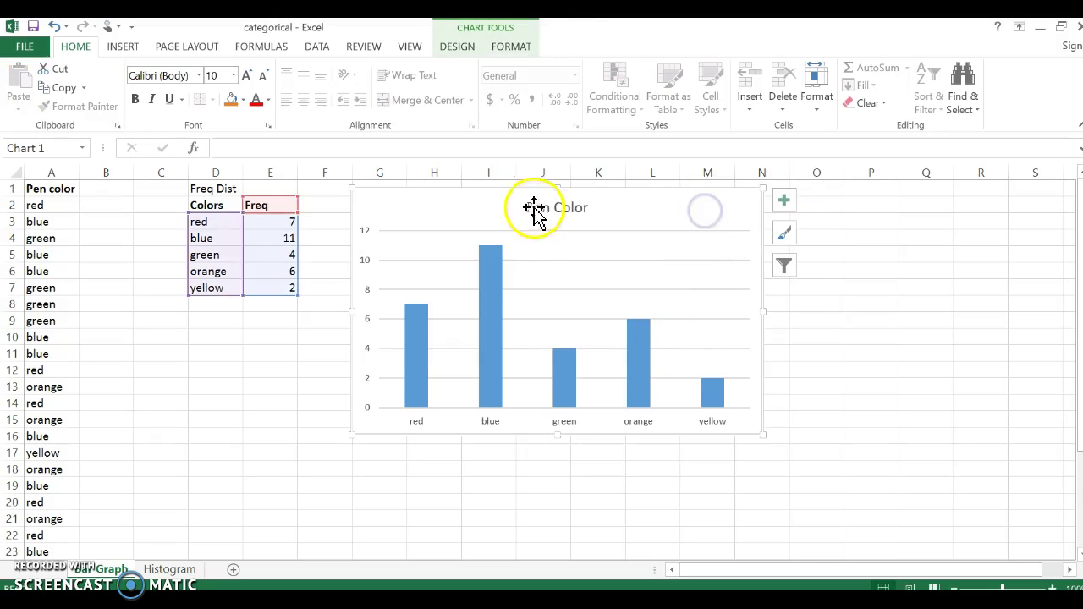
pyautogui.click(785, 206)
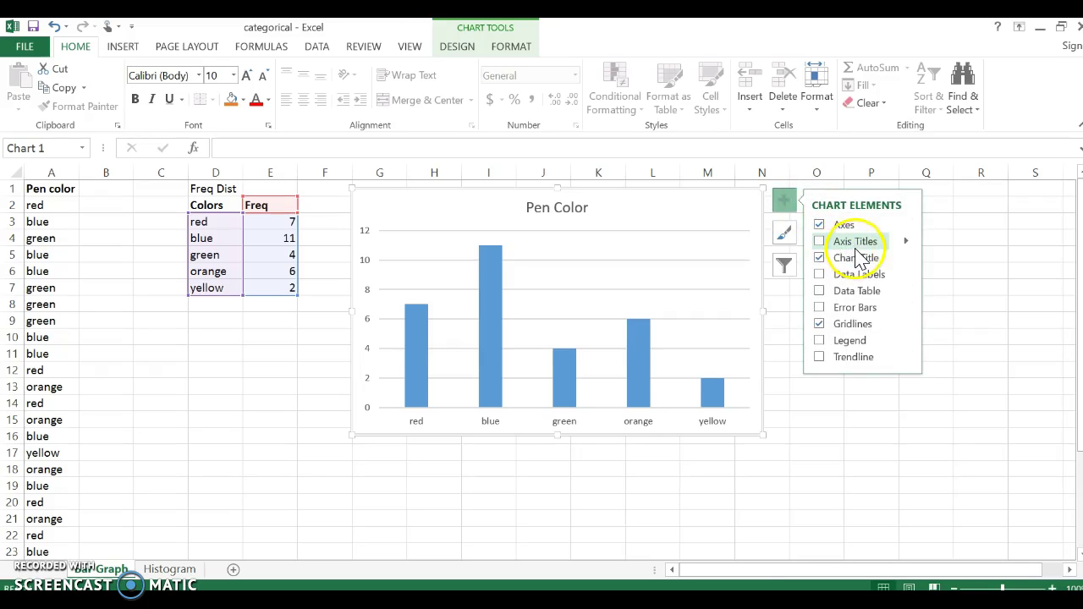
pyautogui.click(824, 242)
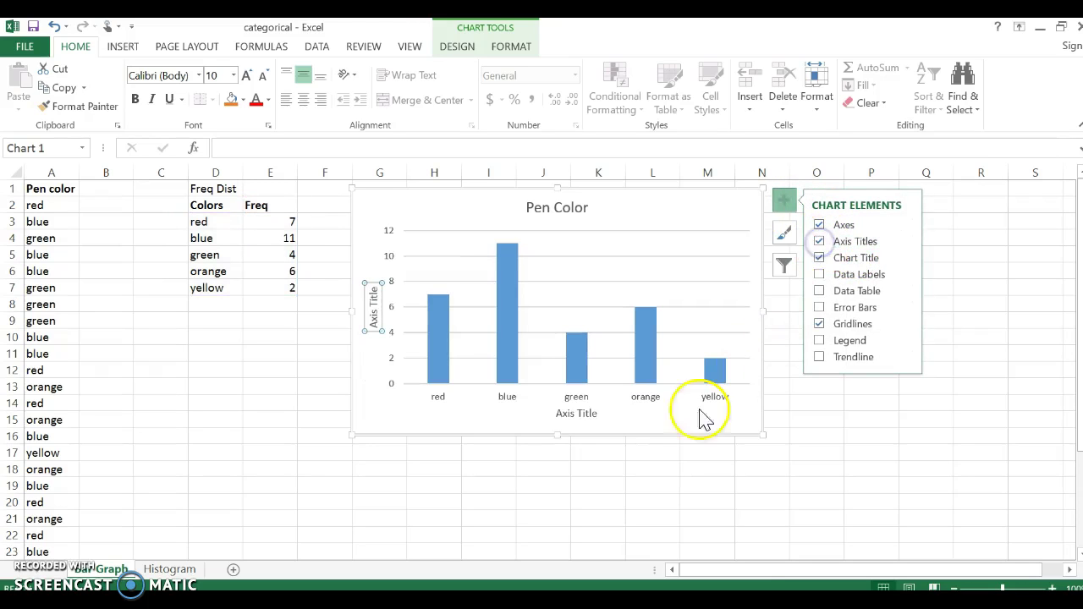
# Title the vertical axis Frequency and the horizontal axis Pen Color.
pyautogui.tripleClick(374, 307)
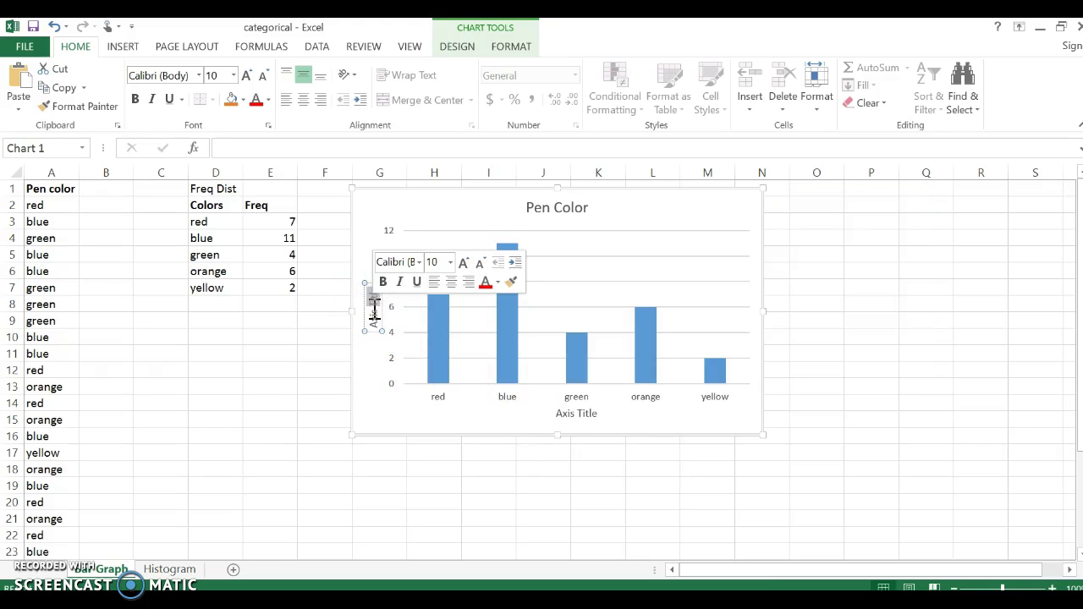
pyautogui.press('Delete')
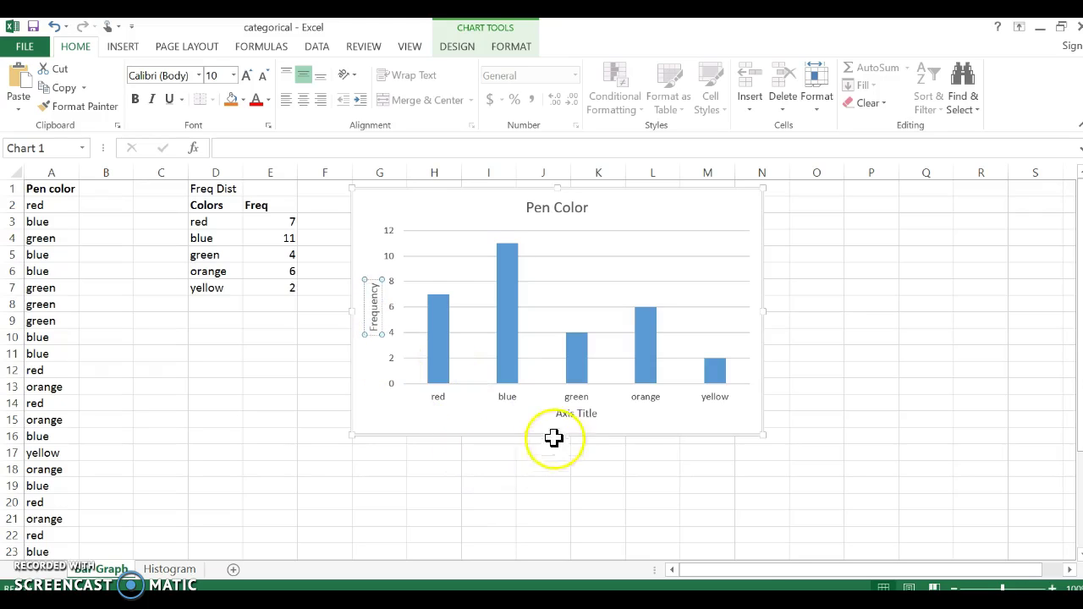
pyautogui.doubleClick(576, 415)
pyautogui.doubleClick(567, 414)
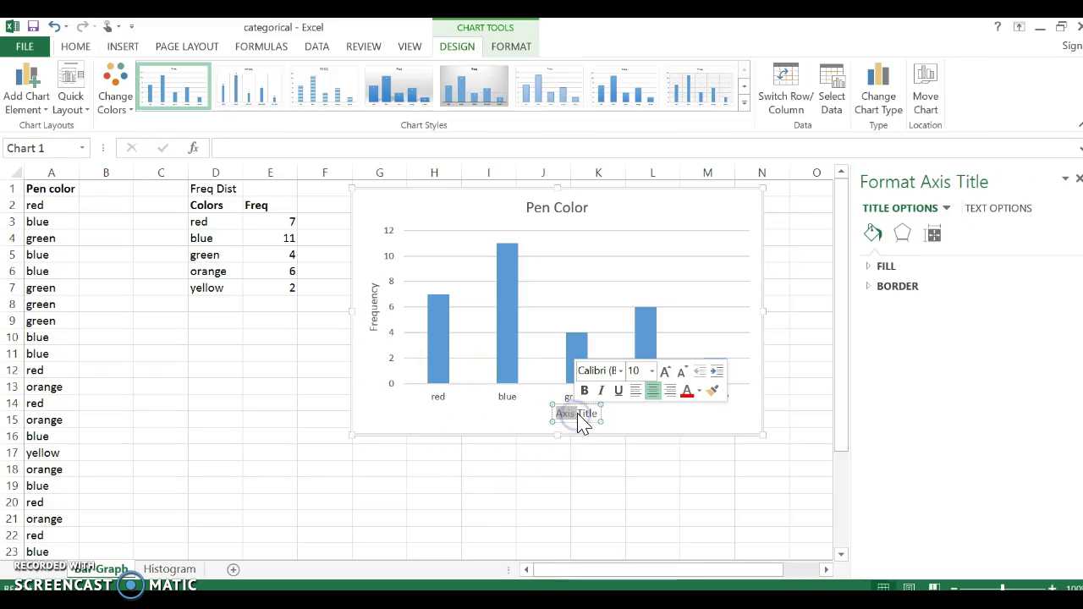
pyautogui.press('Delete')
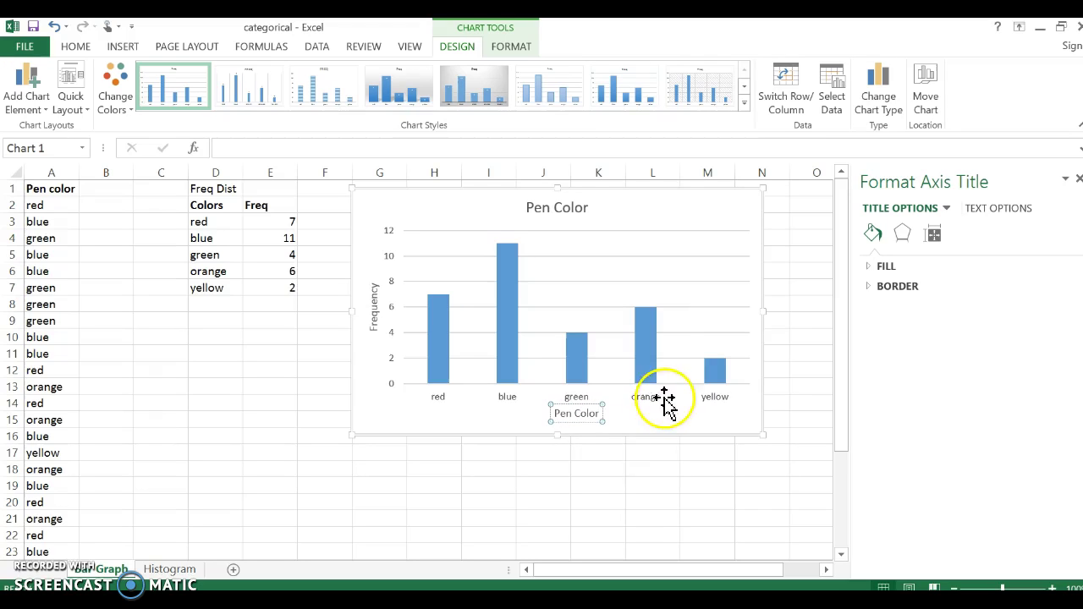
pyautogui.click(630, 516)
pyautogui.click(601, 455)
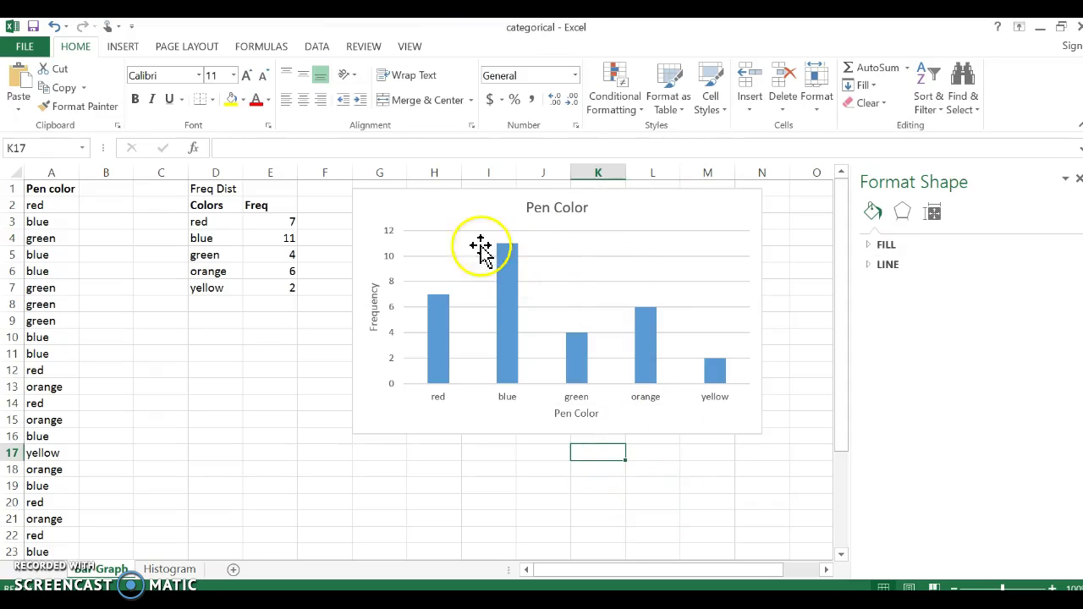